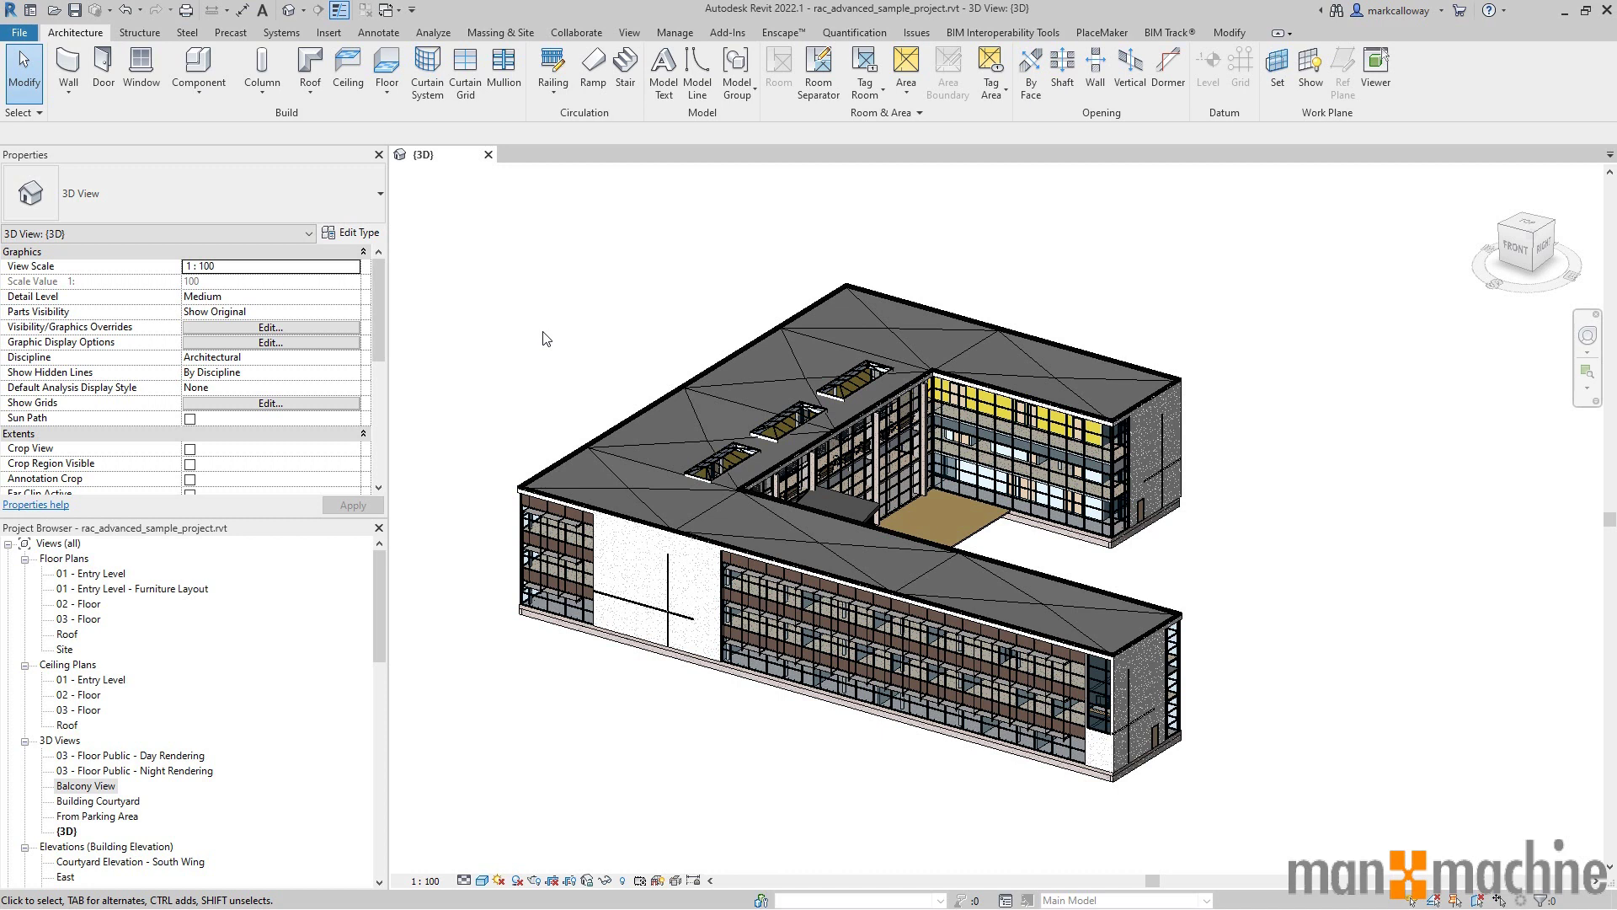
- Display the active work plane in the 3D view of the building
{"action": "left_click", "coordinate": [438, 165]}
{"action": "middle_click_drag", "start_coordinate": [1221, 733], "coordinate": [1339, 742], "text": "shift"}
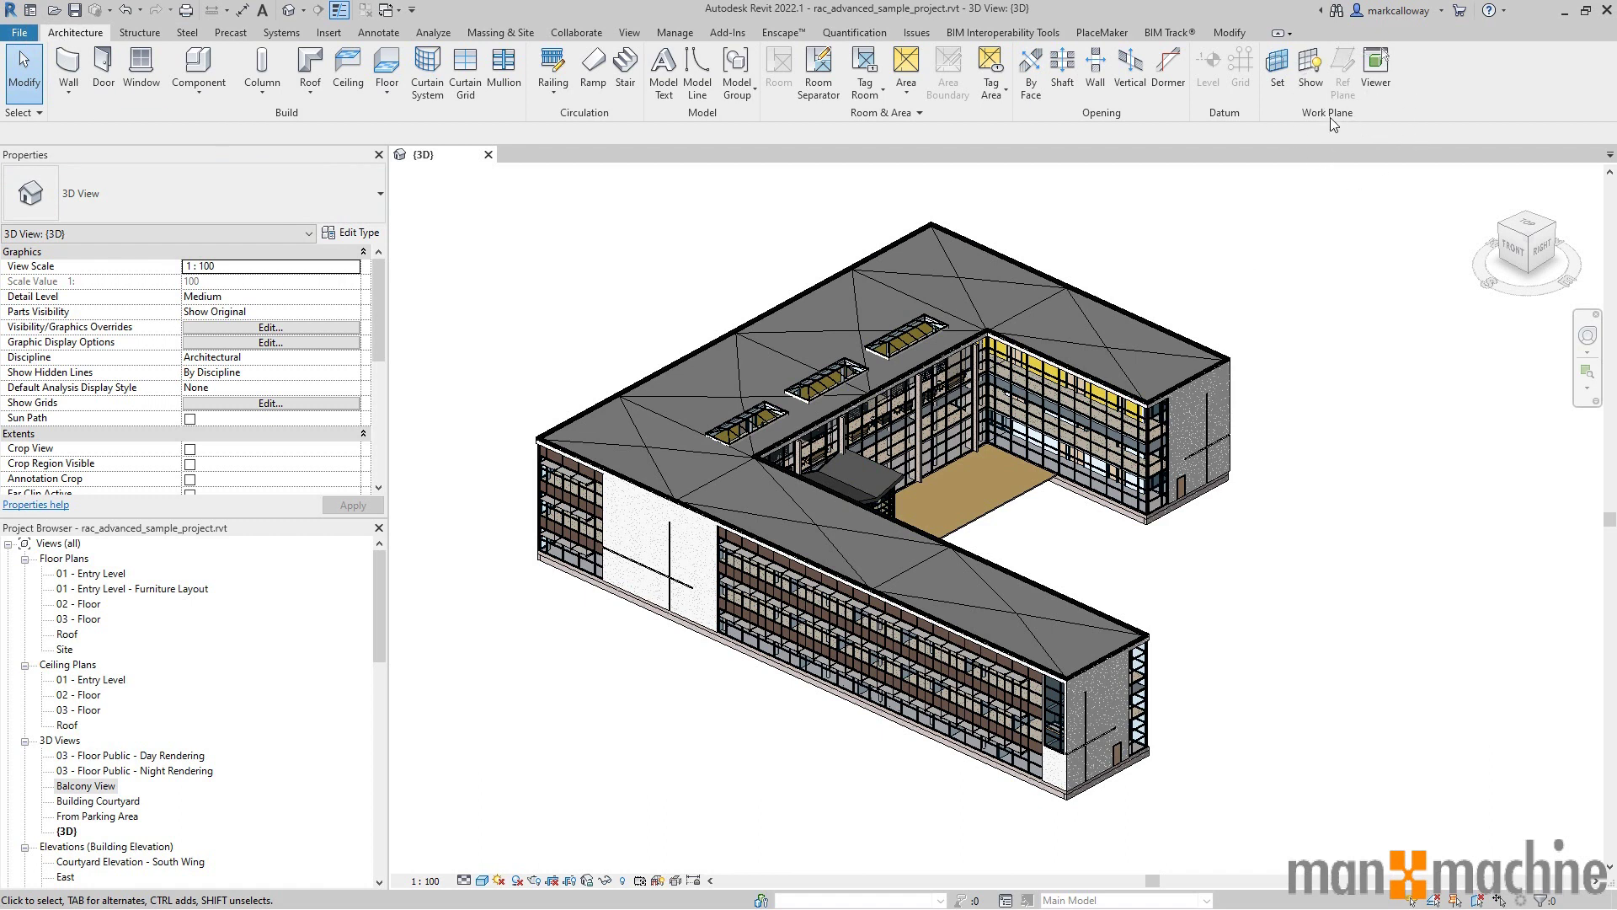
{"action": "left_click", "coordinate": [1316, 89]}
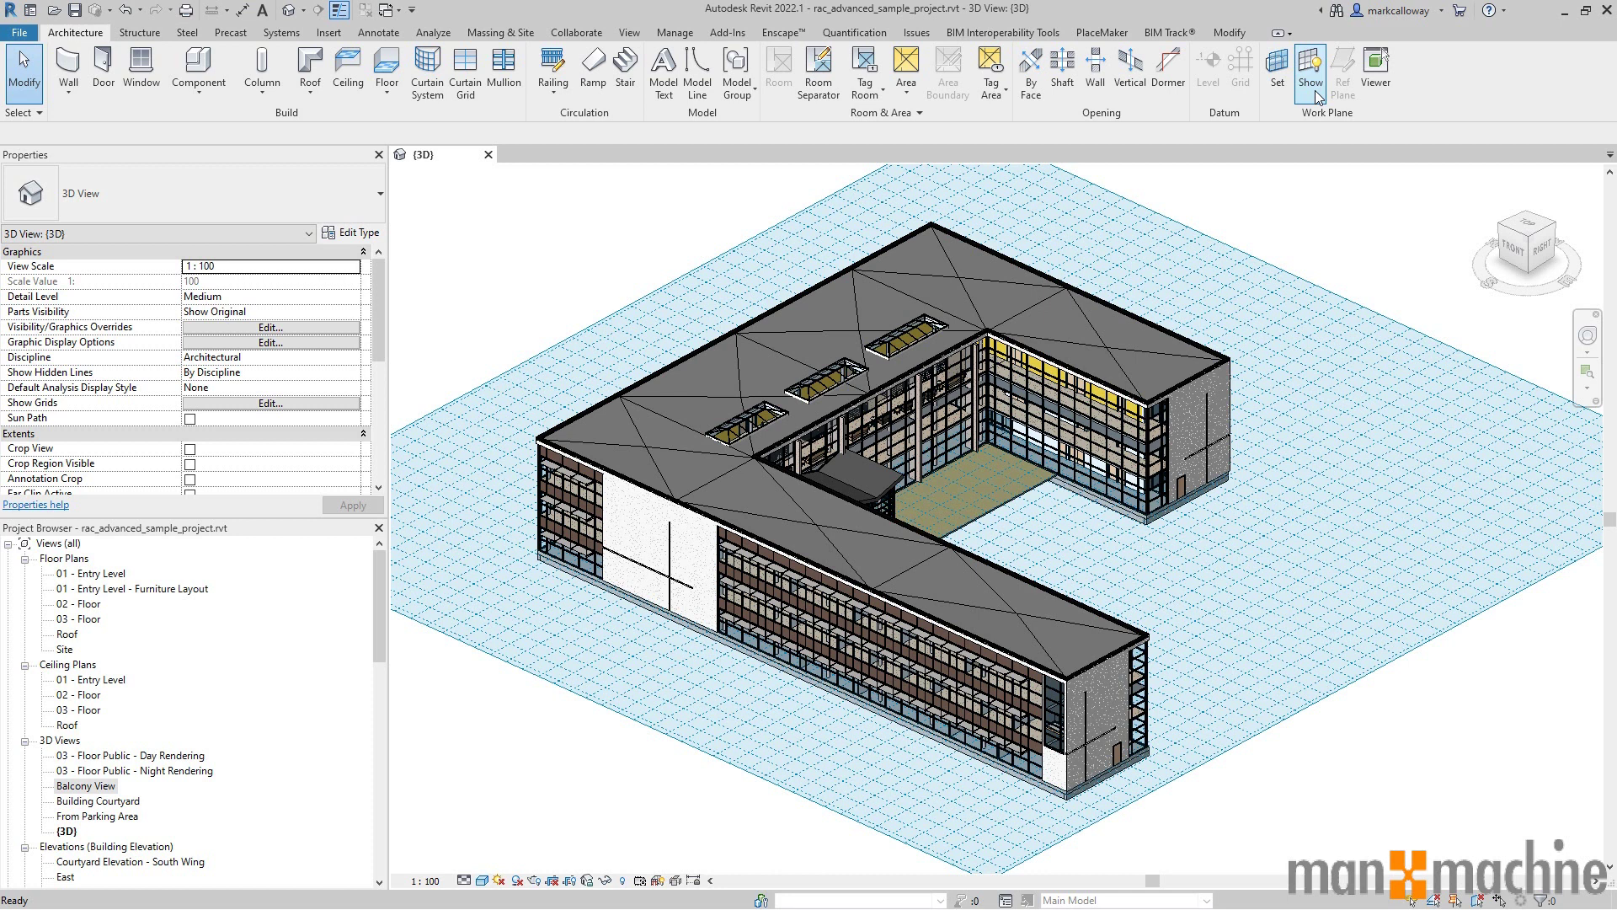
- Set the work plane by picking the exterior masonry face of the front wing's end wall, dismissing any save reminder
{"action": "left_click", "coordinate": [1277, 67]}
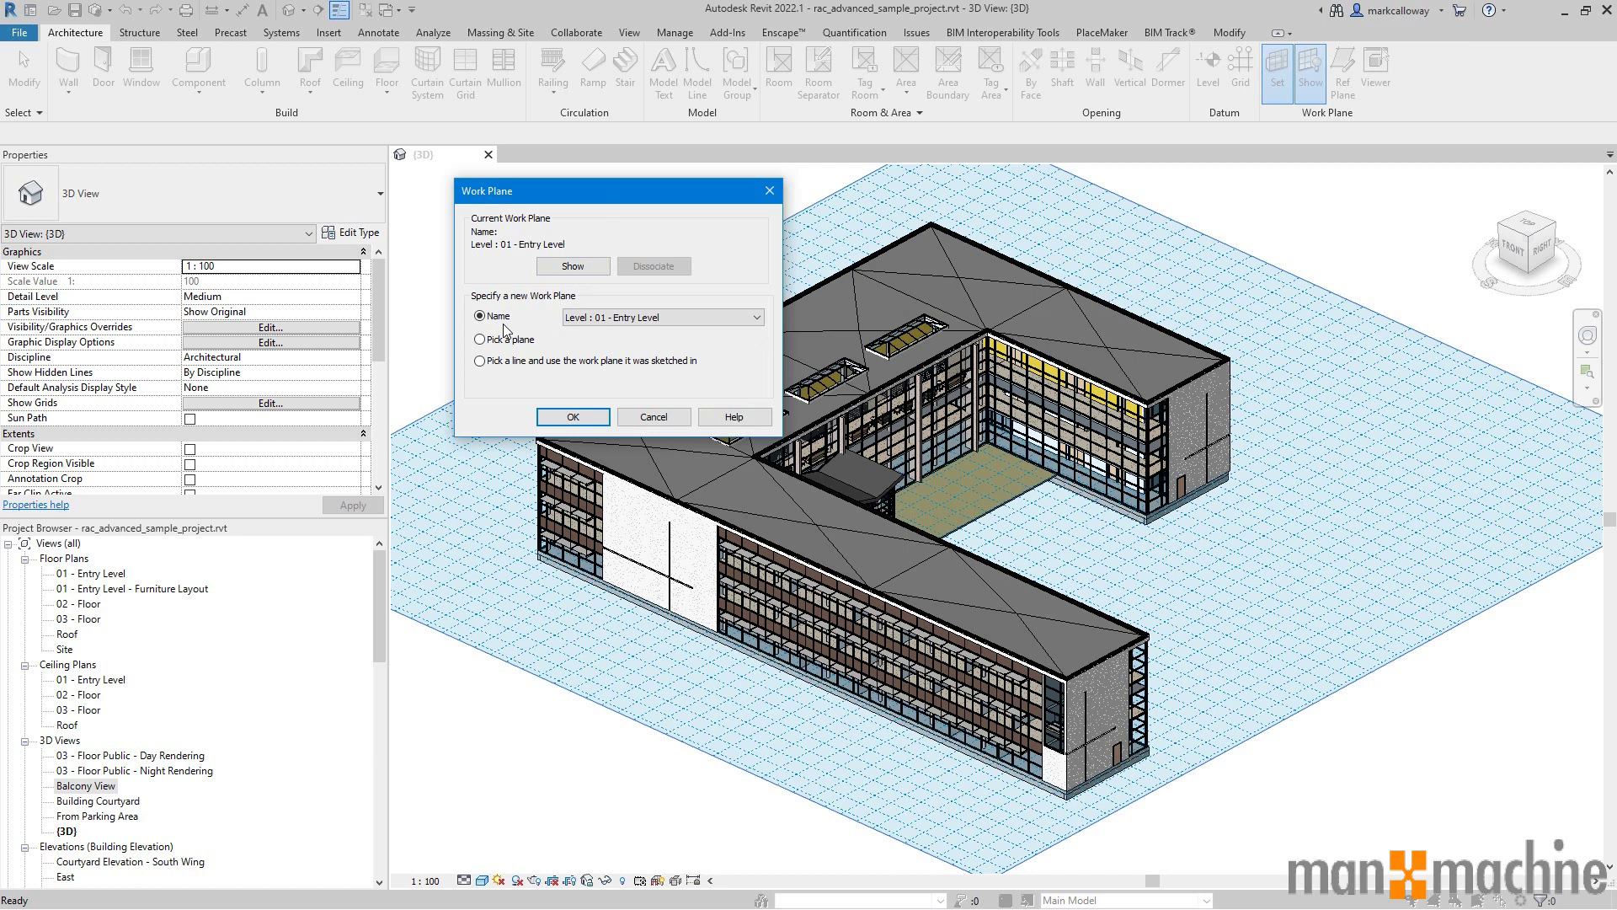
{"action": "left_click", "coordinate": [612, 318]}
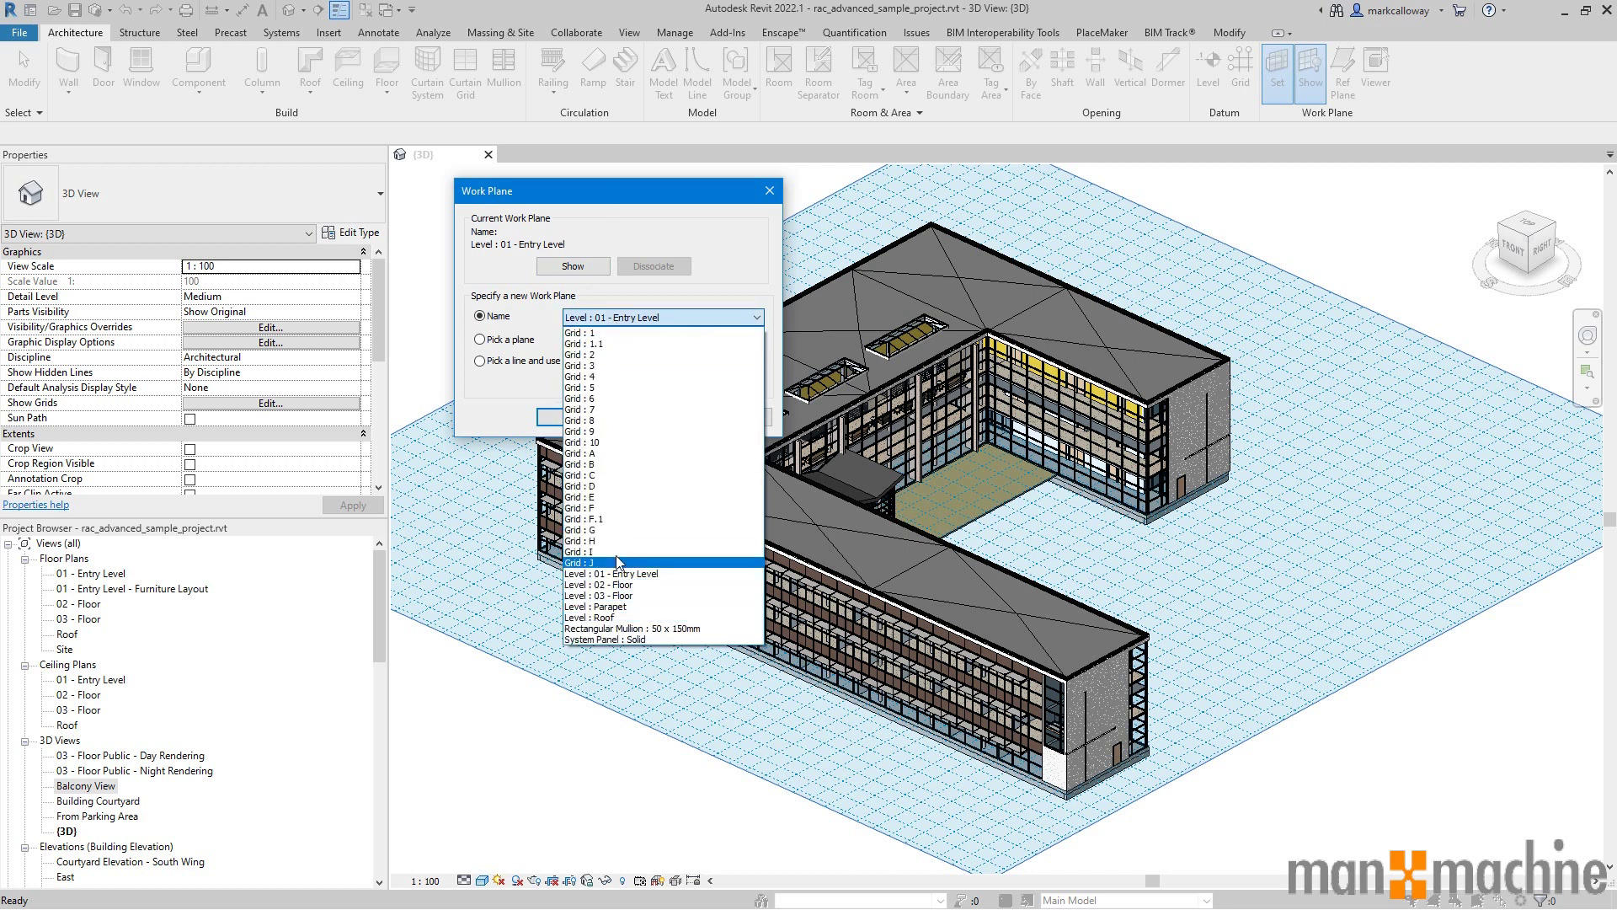
{"action": "left_click", "coordinate": [636, 320]}
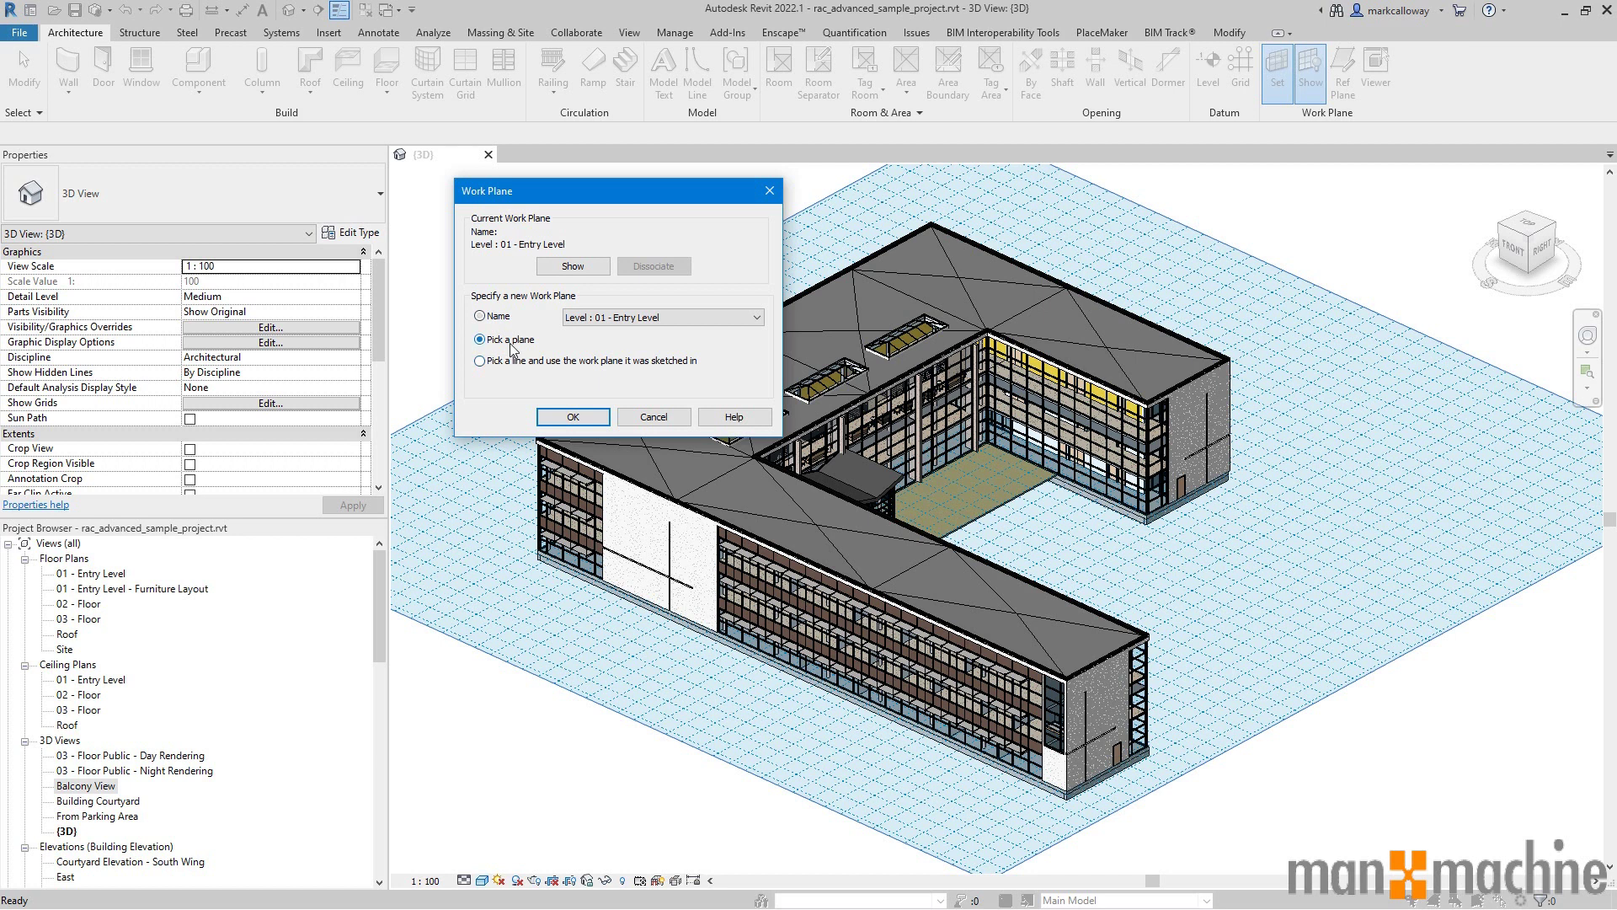
{"action": "left_click", "coordinate": [571, 418]}
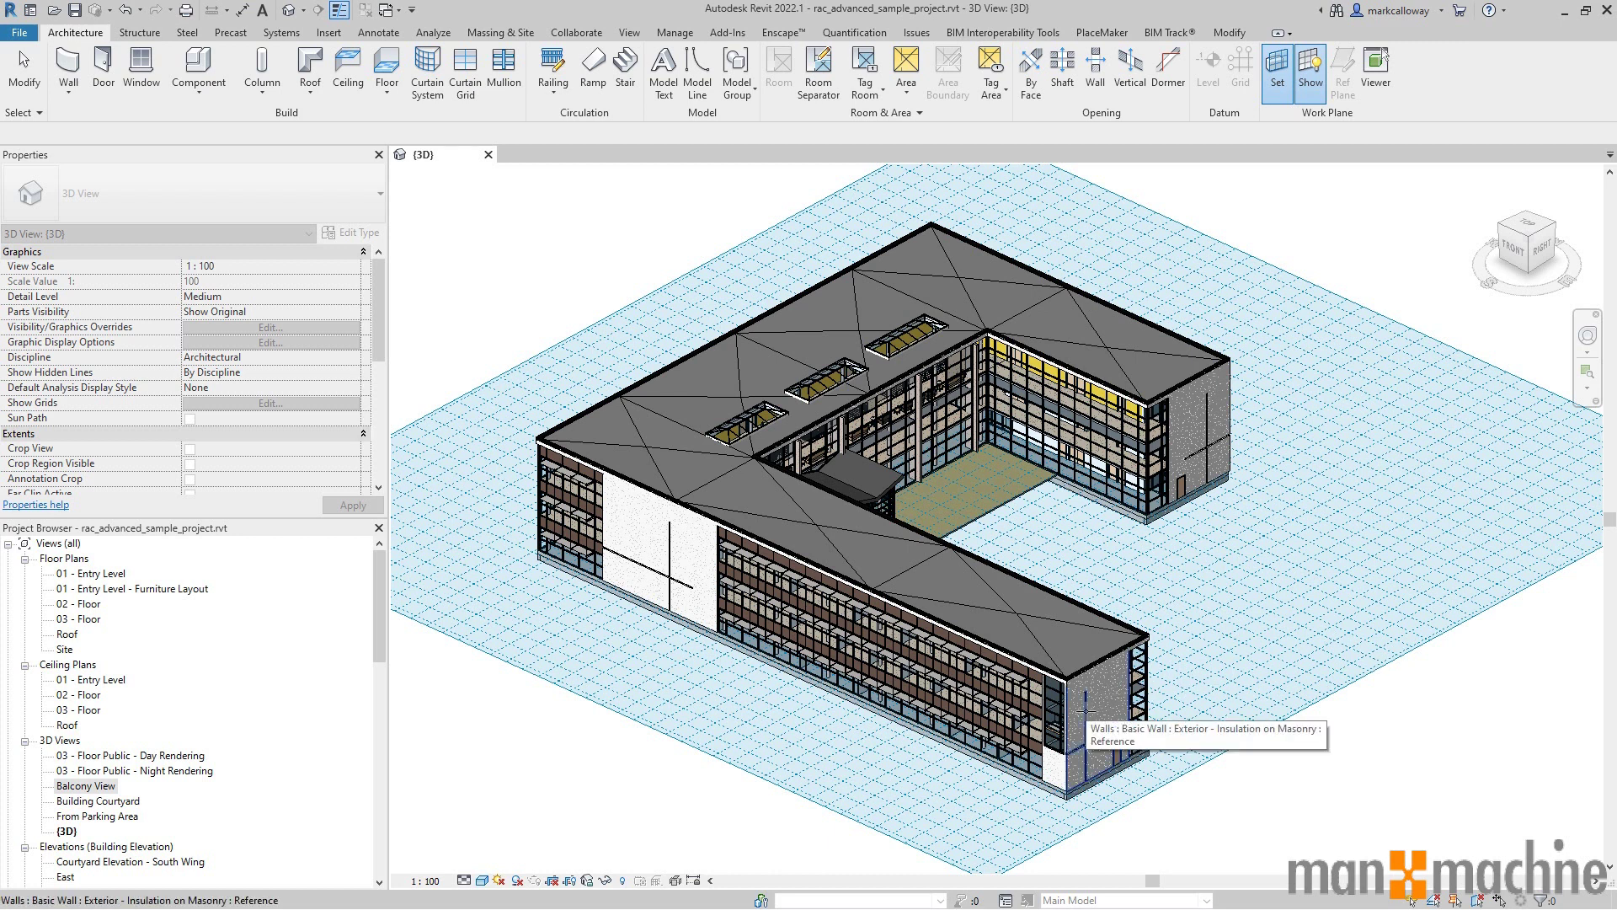
{"action": "left_click", "coordinate": [1085, 711]}
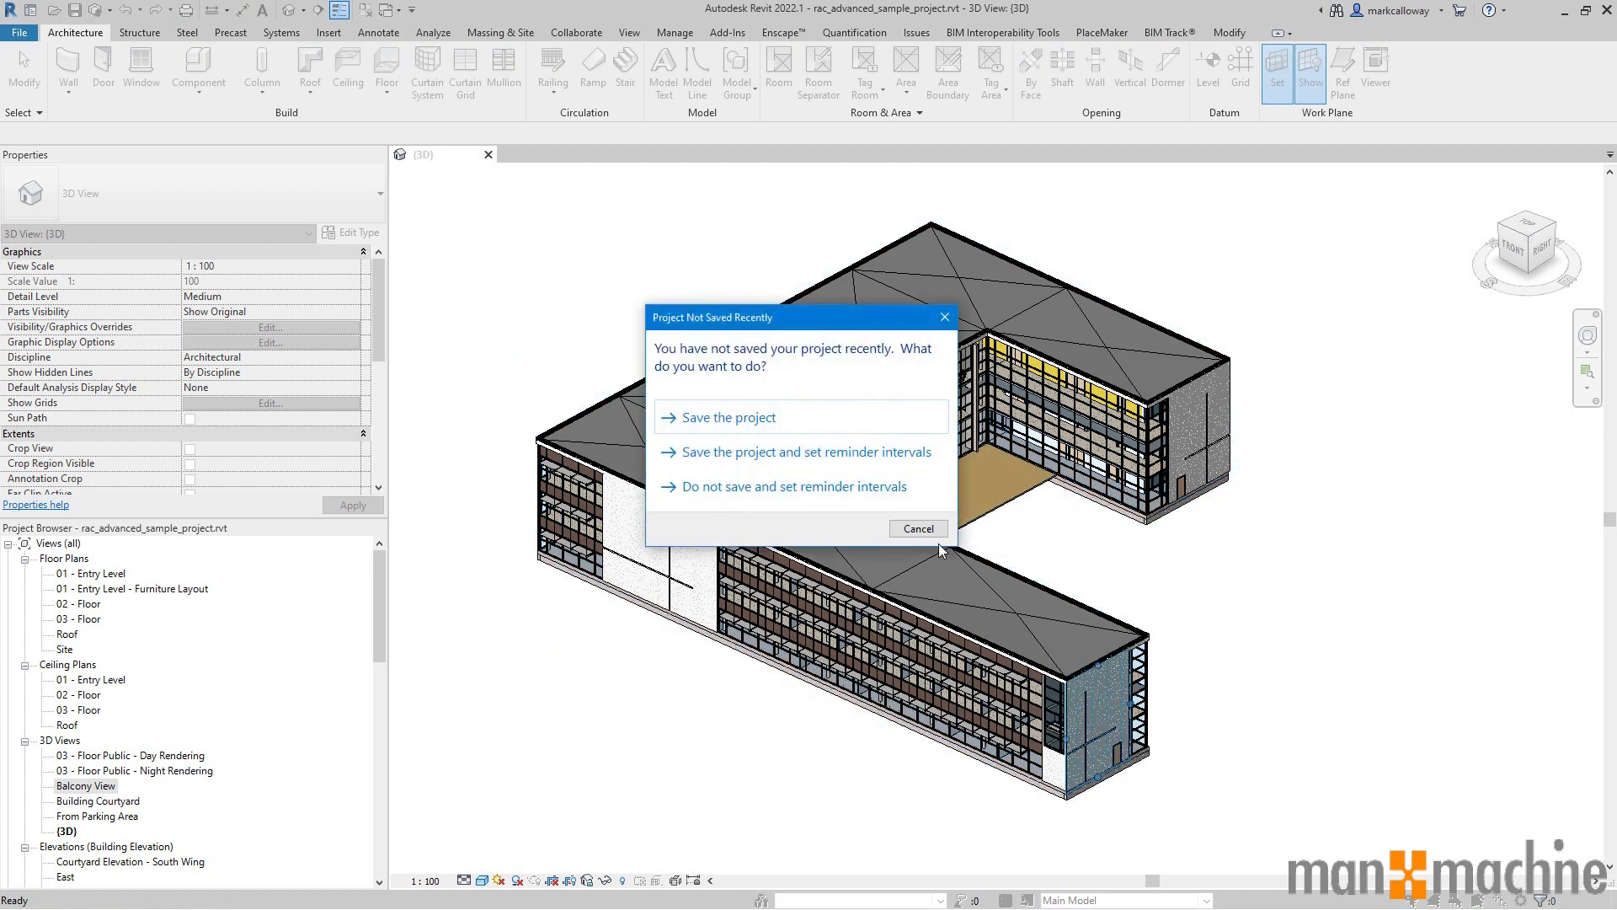
{"action": "left_click", "coordinate": [930, 529]}
- Deselect the work plane grid on the end wall and hide the work plane display
{"action": "scroll", "coordinate": [1122, 832], "scroll_direction": "up", "scroll_amount": 1}
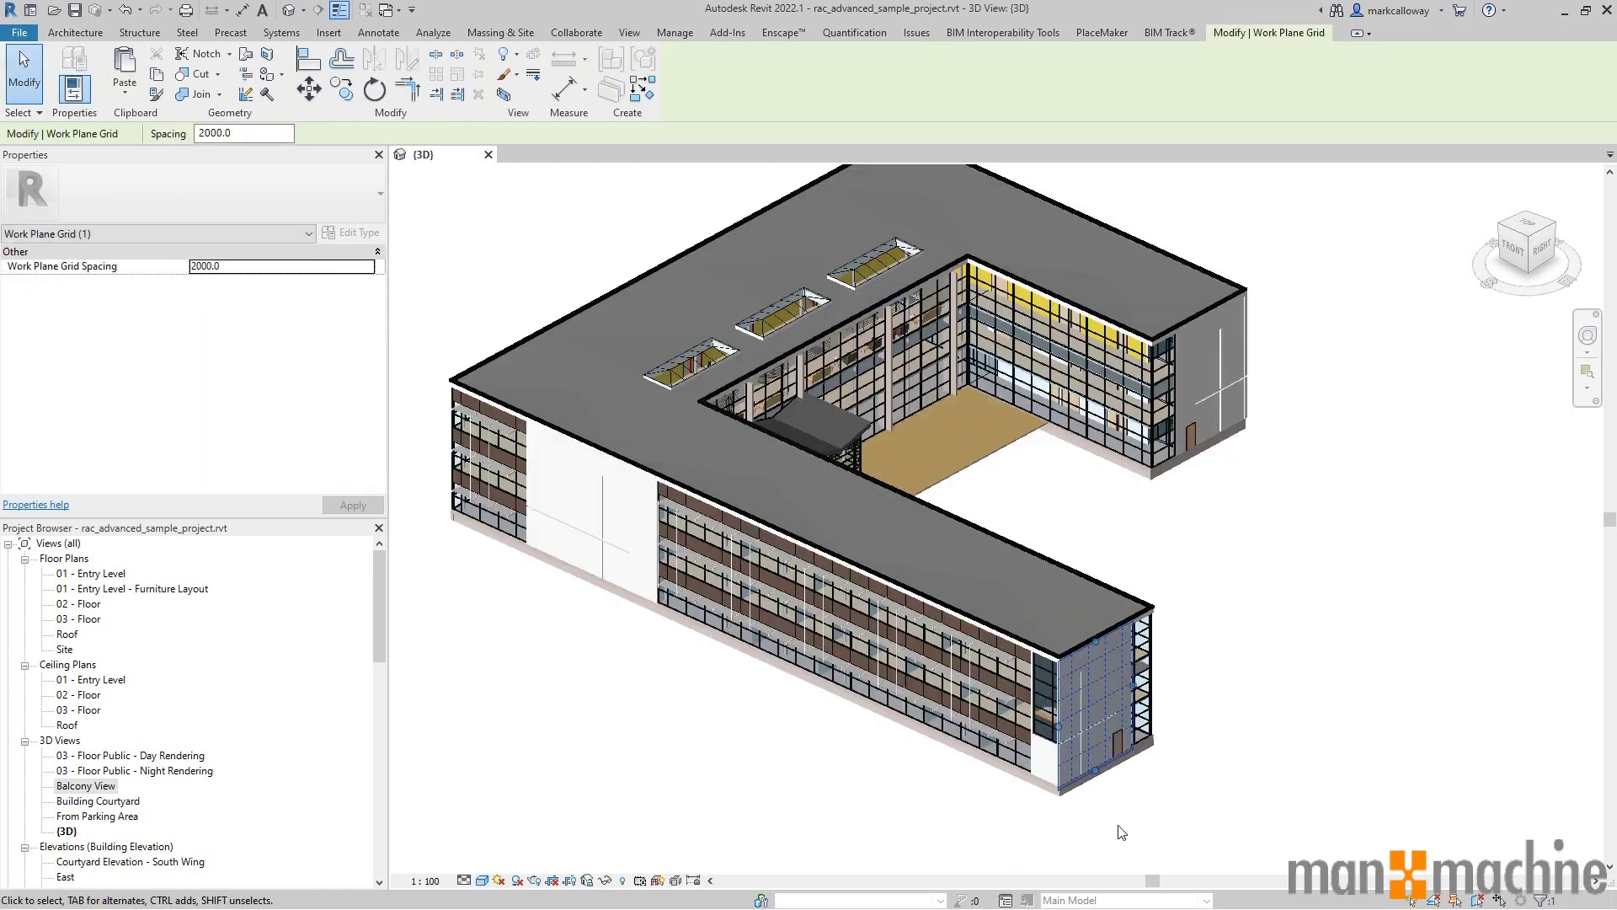
{"action": "scroll", "coordinate": [1122, 833], "scroll_direction": "up", "scroll_amount": 3}
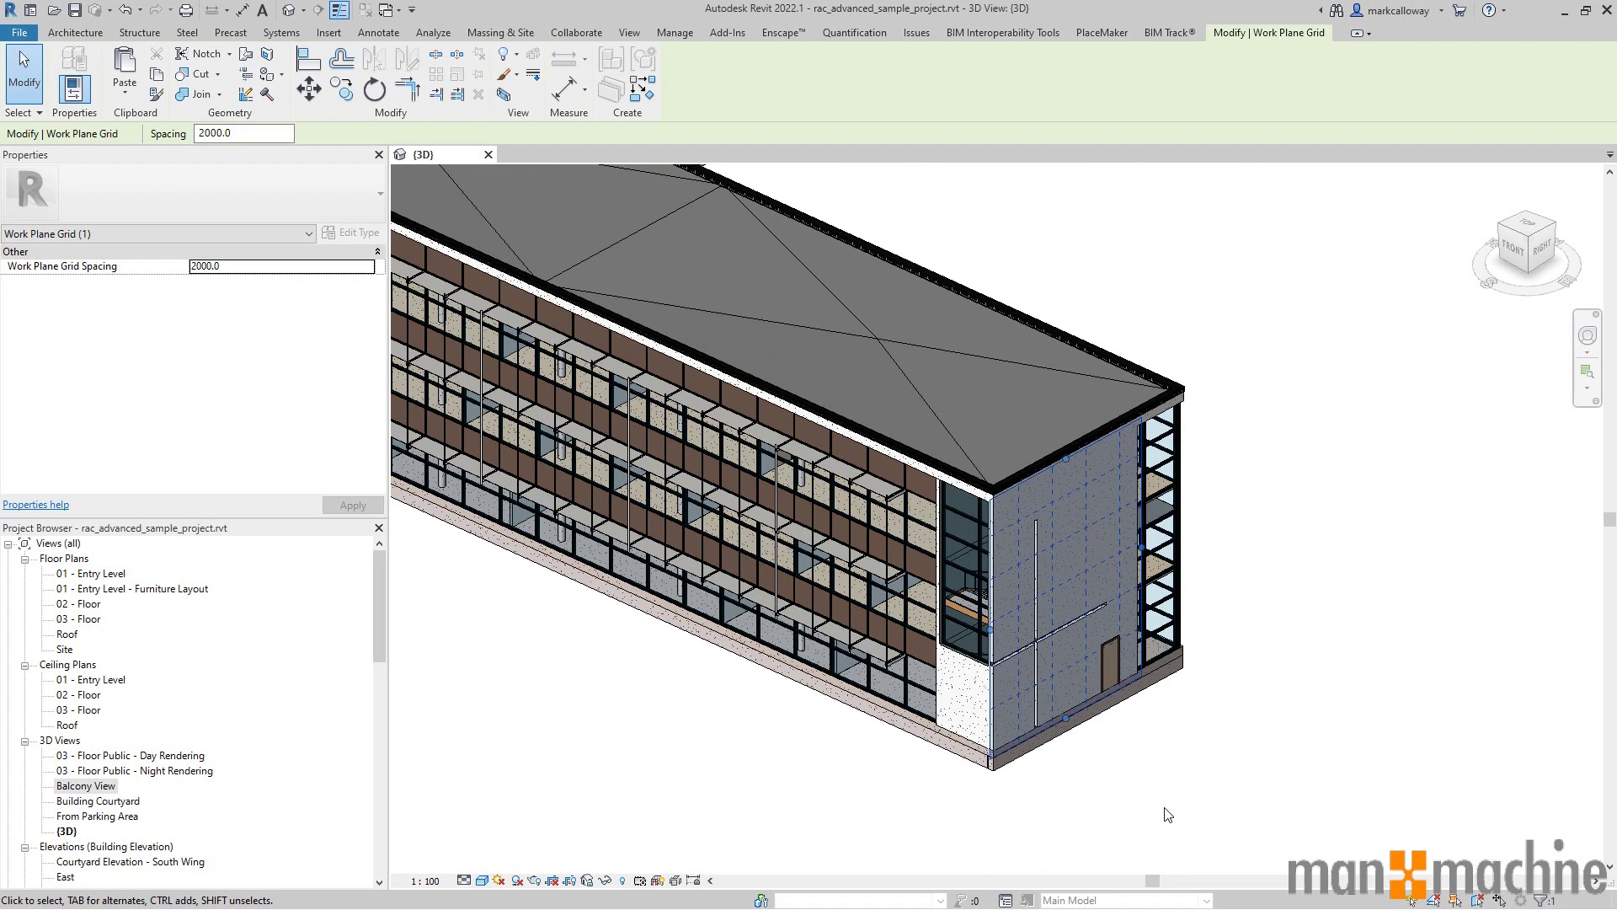
{"action": "left_click", "coordinate": [1168, 814]}
{"action": "scroll", "coordinate": [1191, 725], "scroll_direction": "down", "scroll_amount": 1}
{"action": "scroll", "coordinate": [1185, 716], "scroll_direction": "up", "scroll_amount": 1}
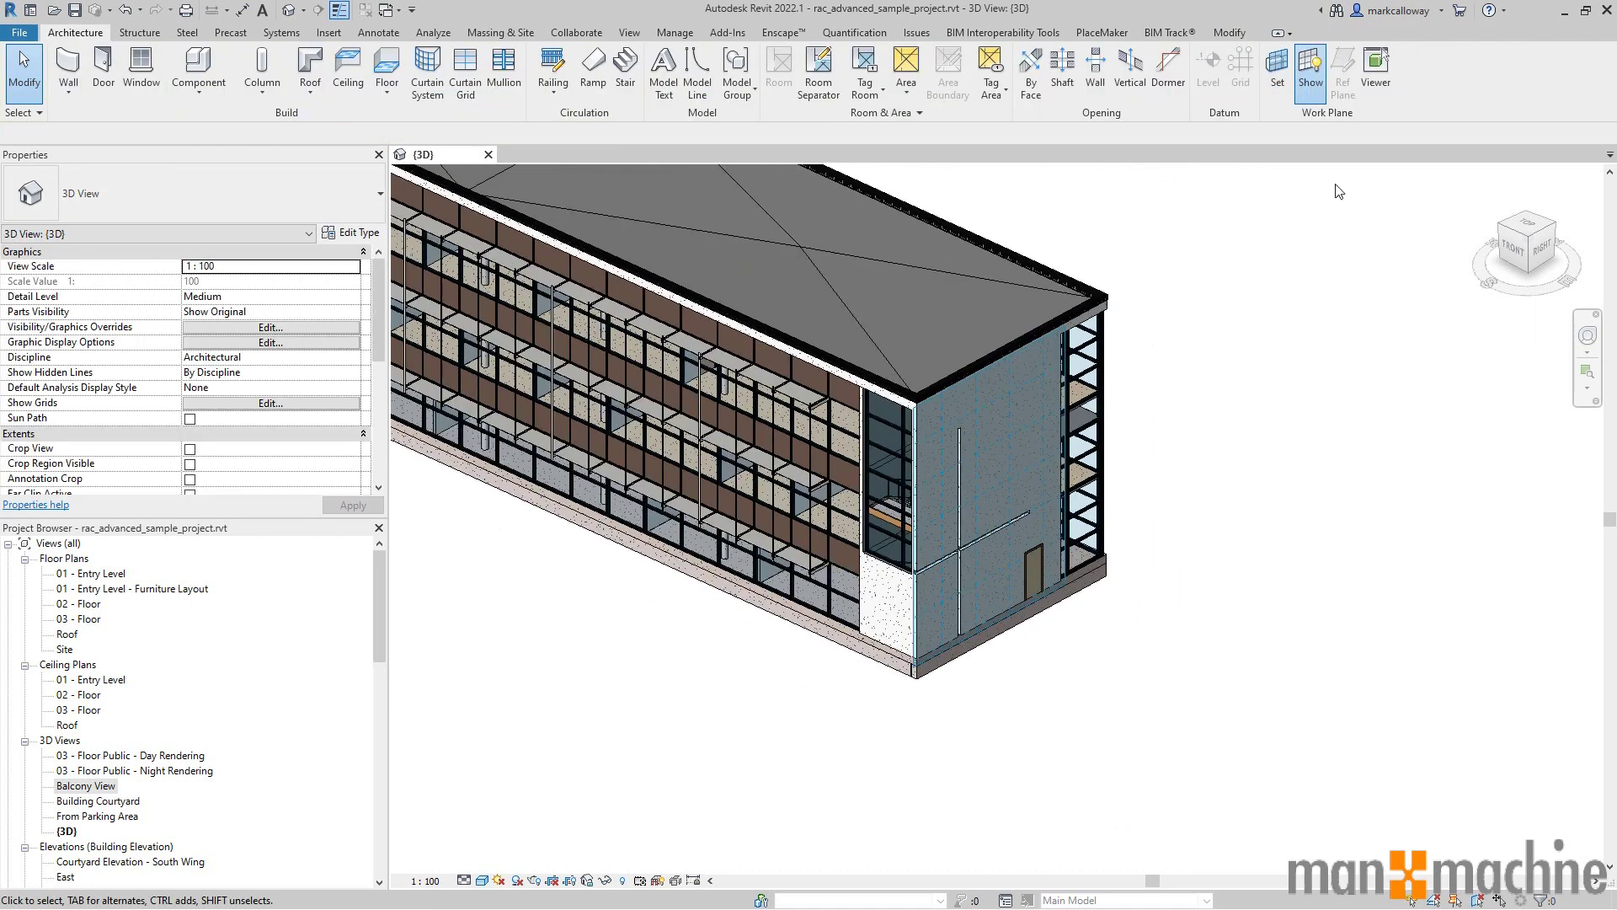
{"action": "left_click", "coordinate": [1311, 68]}
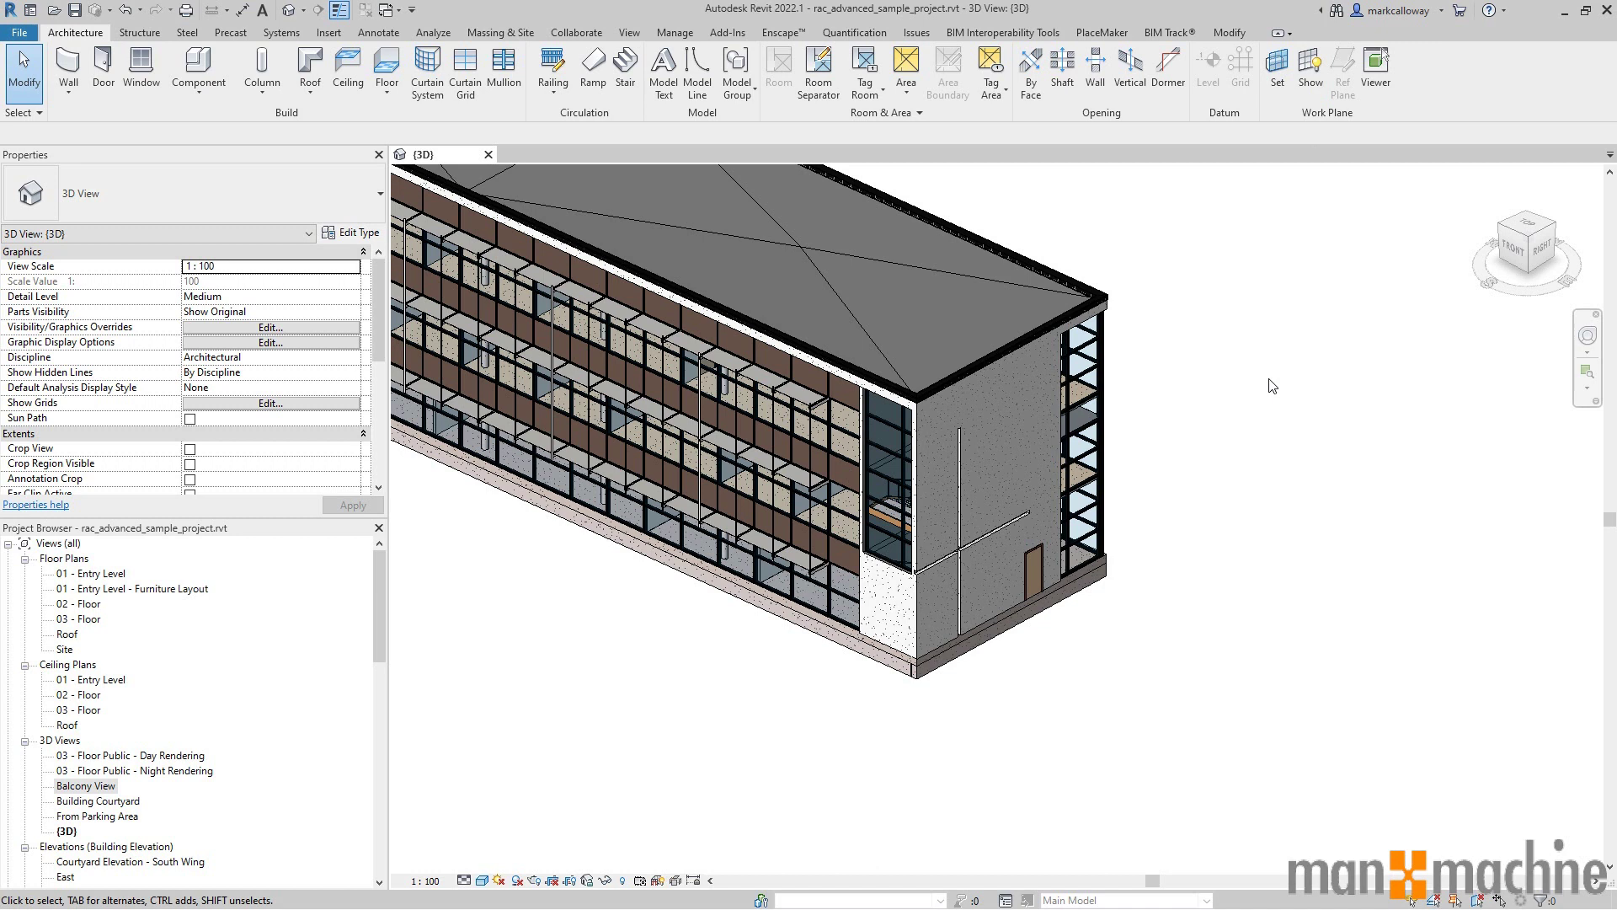
- Place an aligned dimension along the full length of the end wall, just below its base on the wall's plane
{"action": "left_click", "coordinate": [384, 32]}
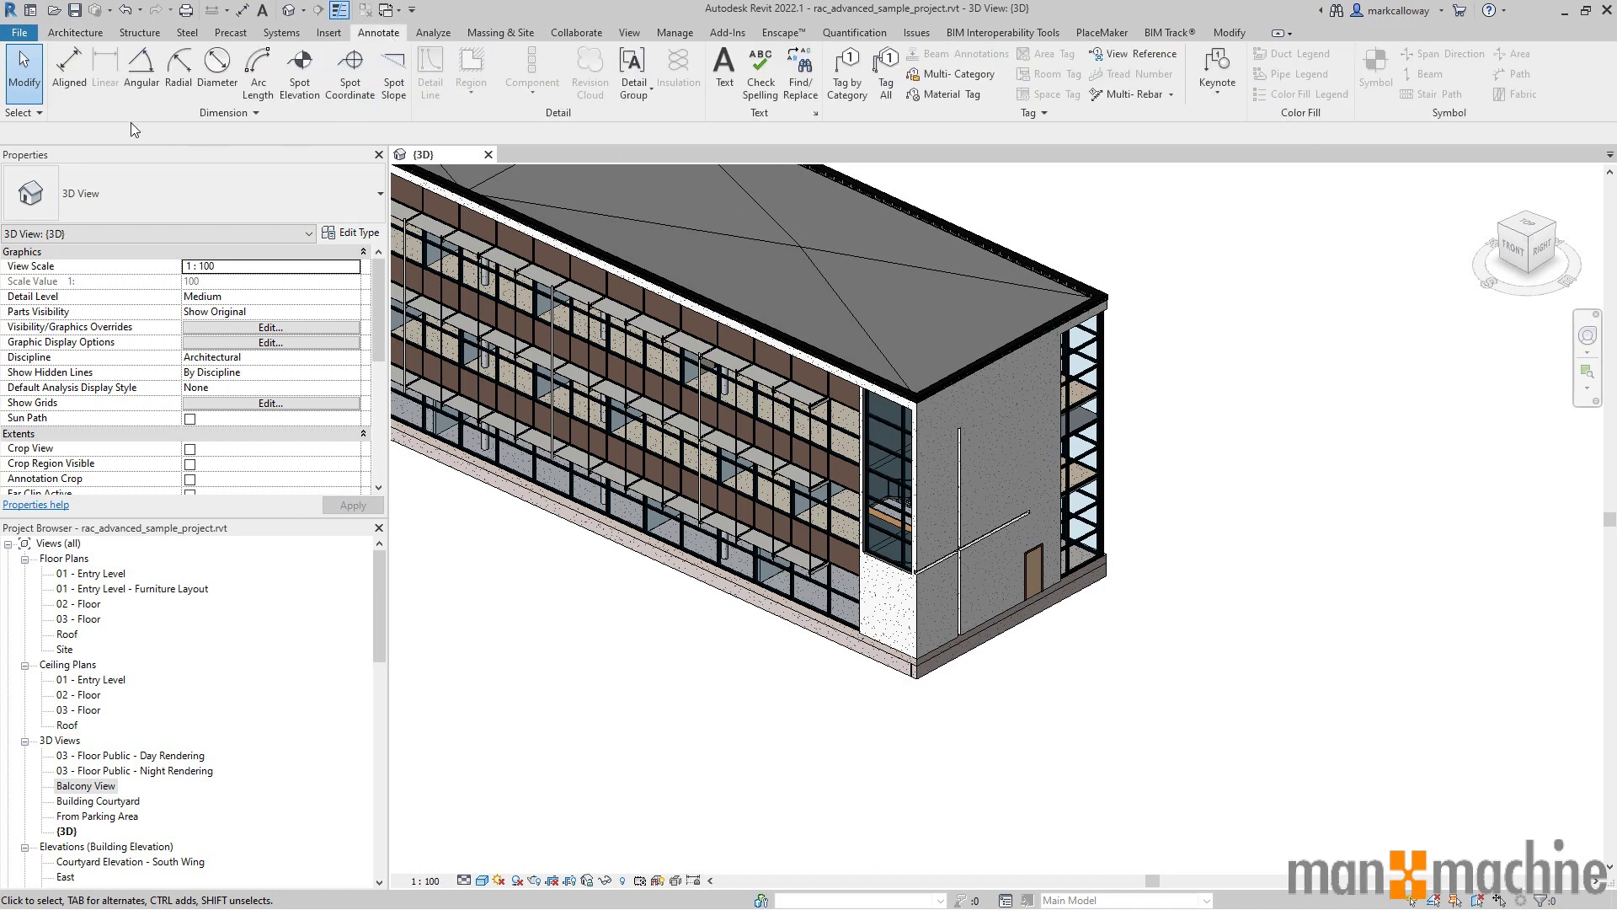
{"action": "left_click", "coordinate": [76, 100]}
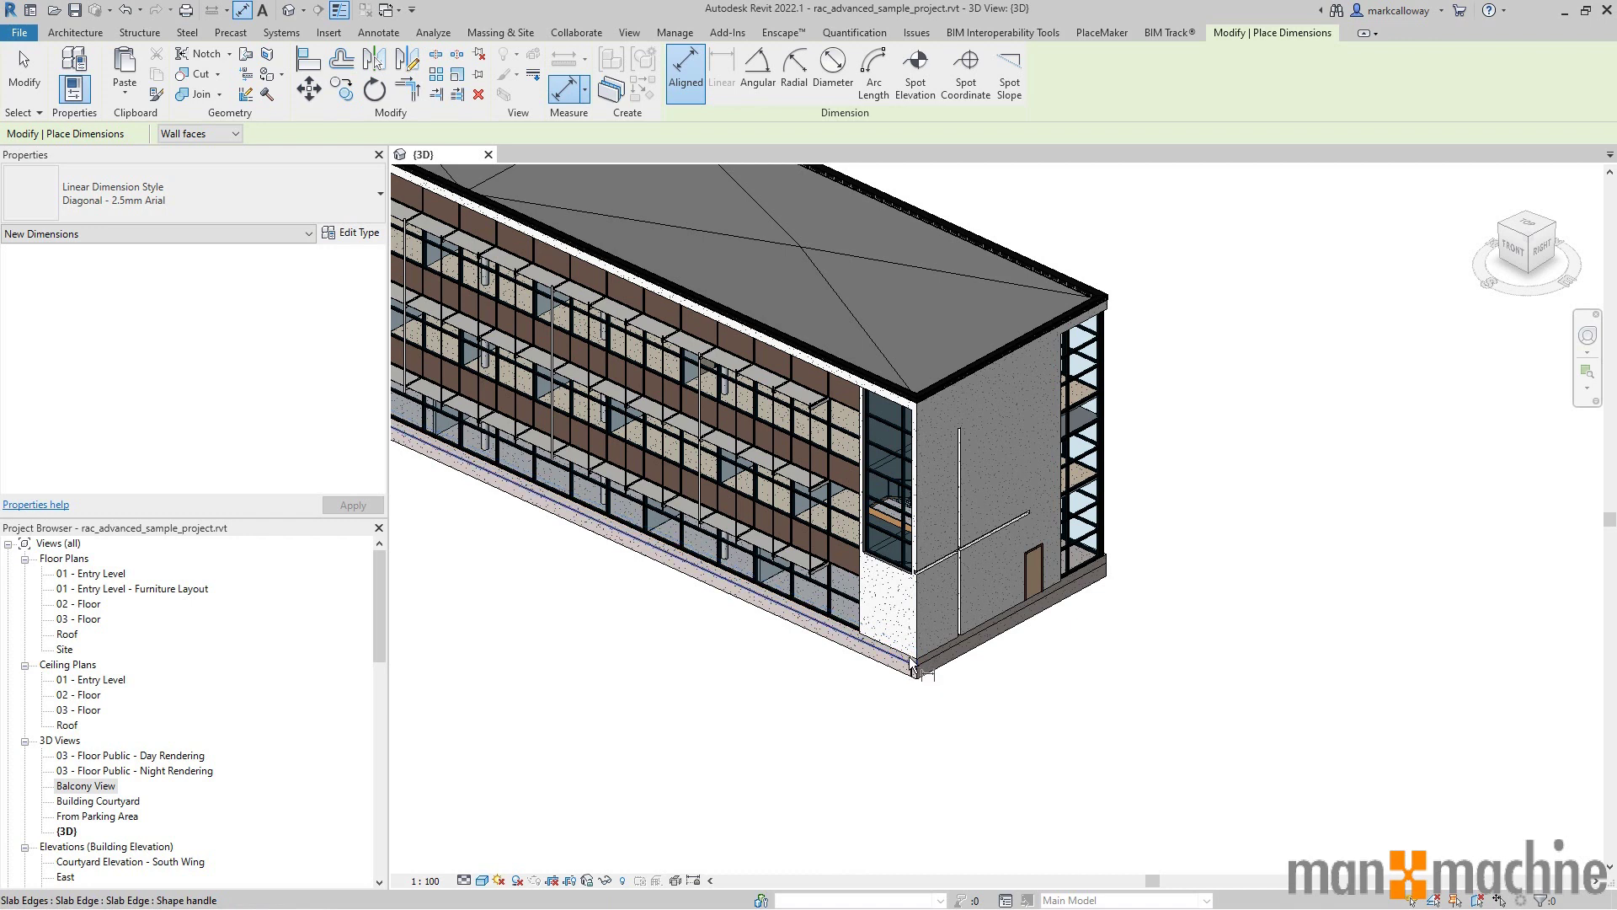
{"action": "scroll", "coordinate": [903, 653], "scroll_direction": "up", "scroll_amount": 2}
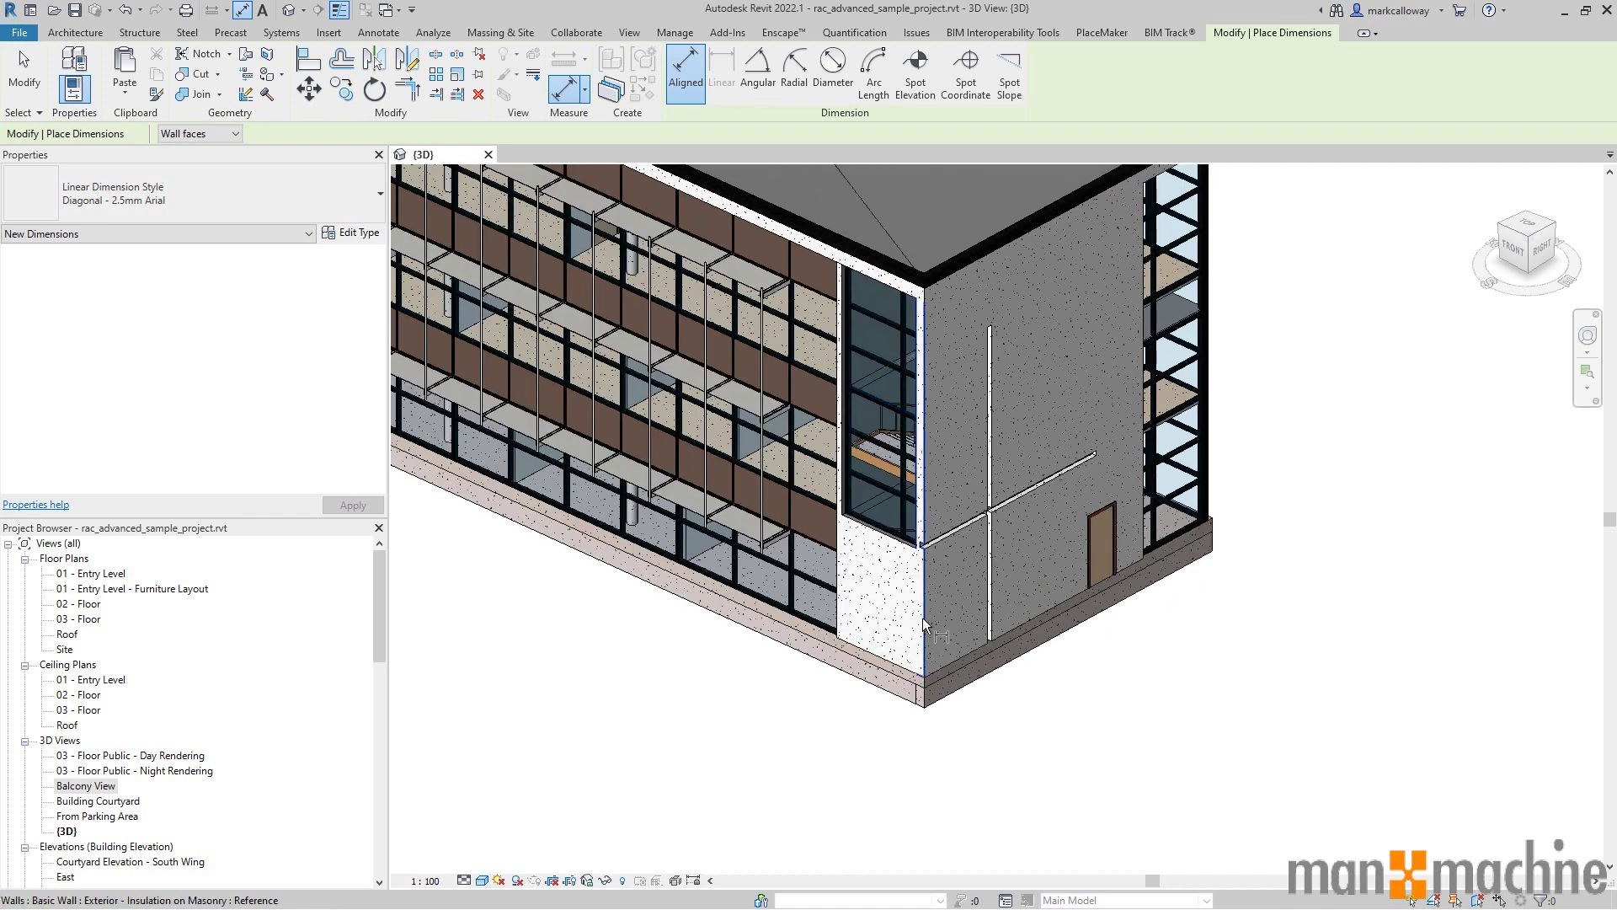
{"action": "left_click", "coordinate": [924, 624]}
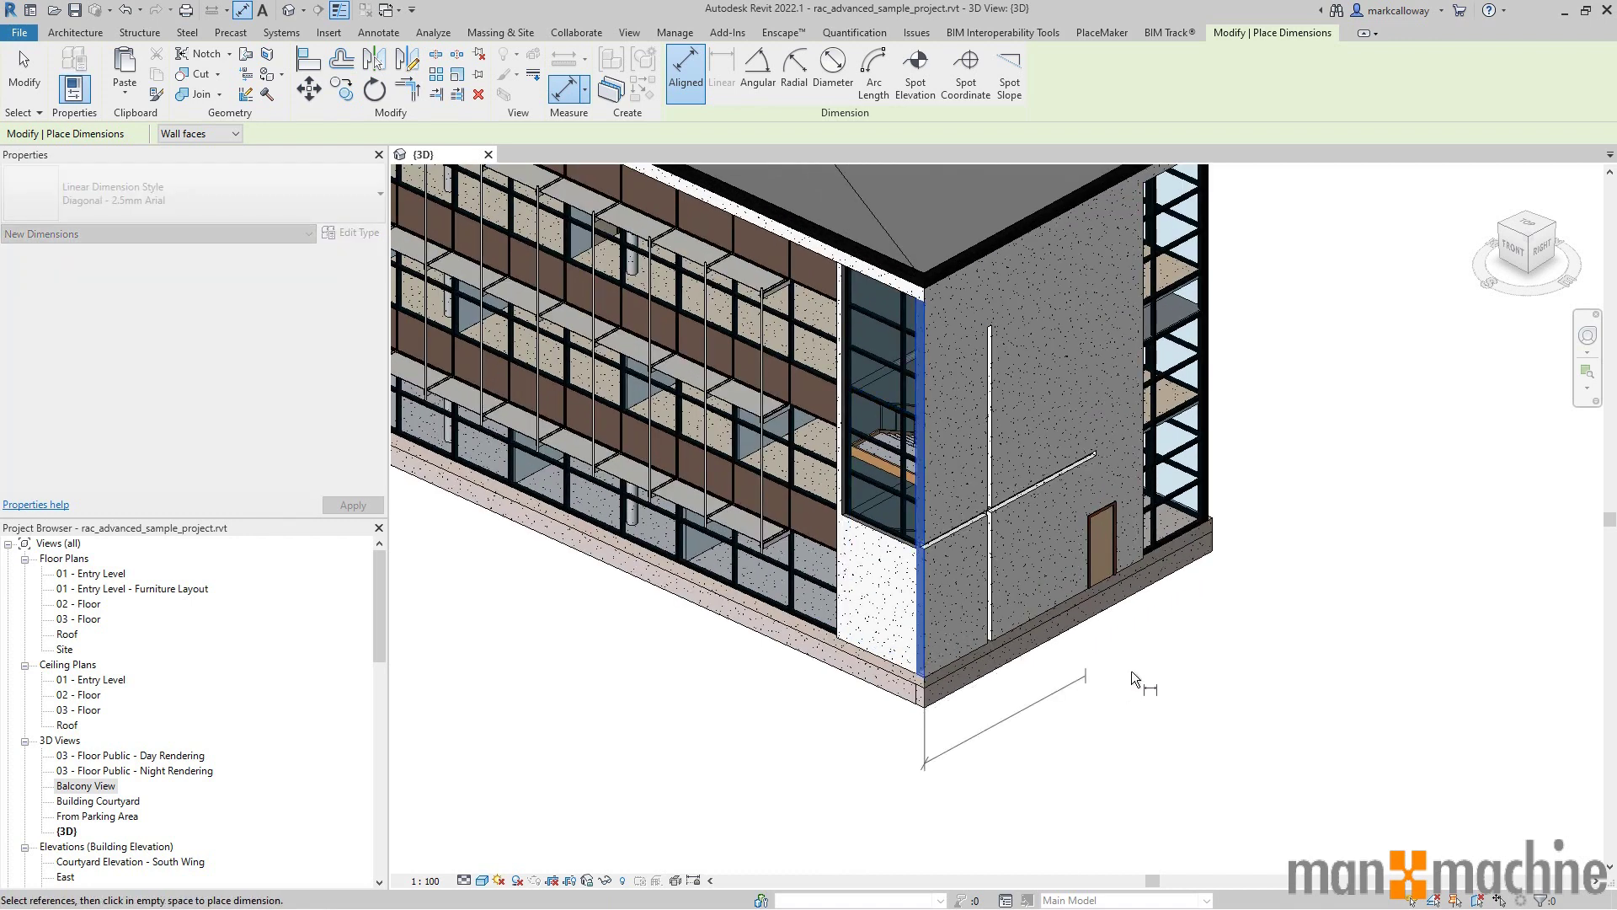
{"action": "left_click", "coordinate": [1211, 490]}
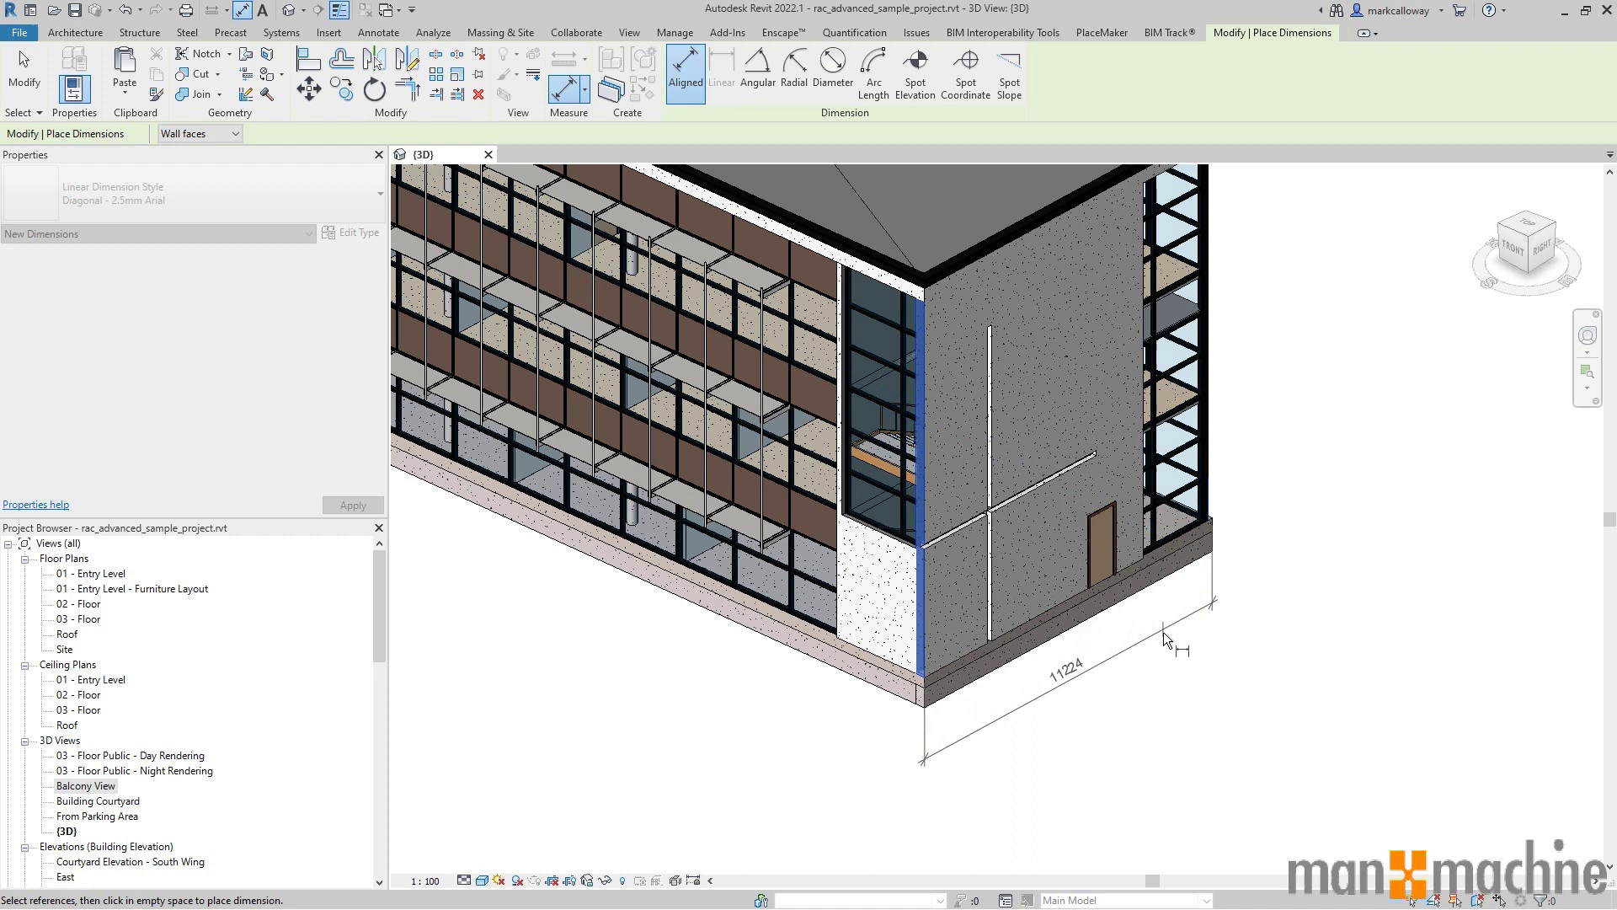
{"action": "left_click", "coordinate": [1164, 634]}
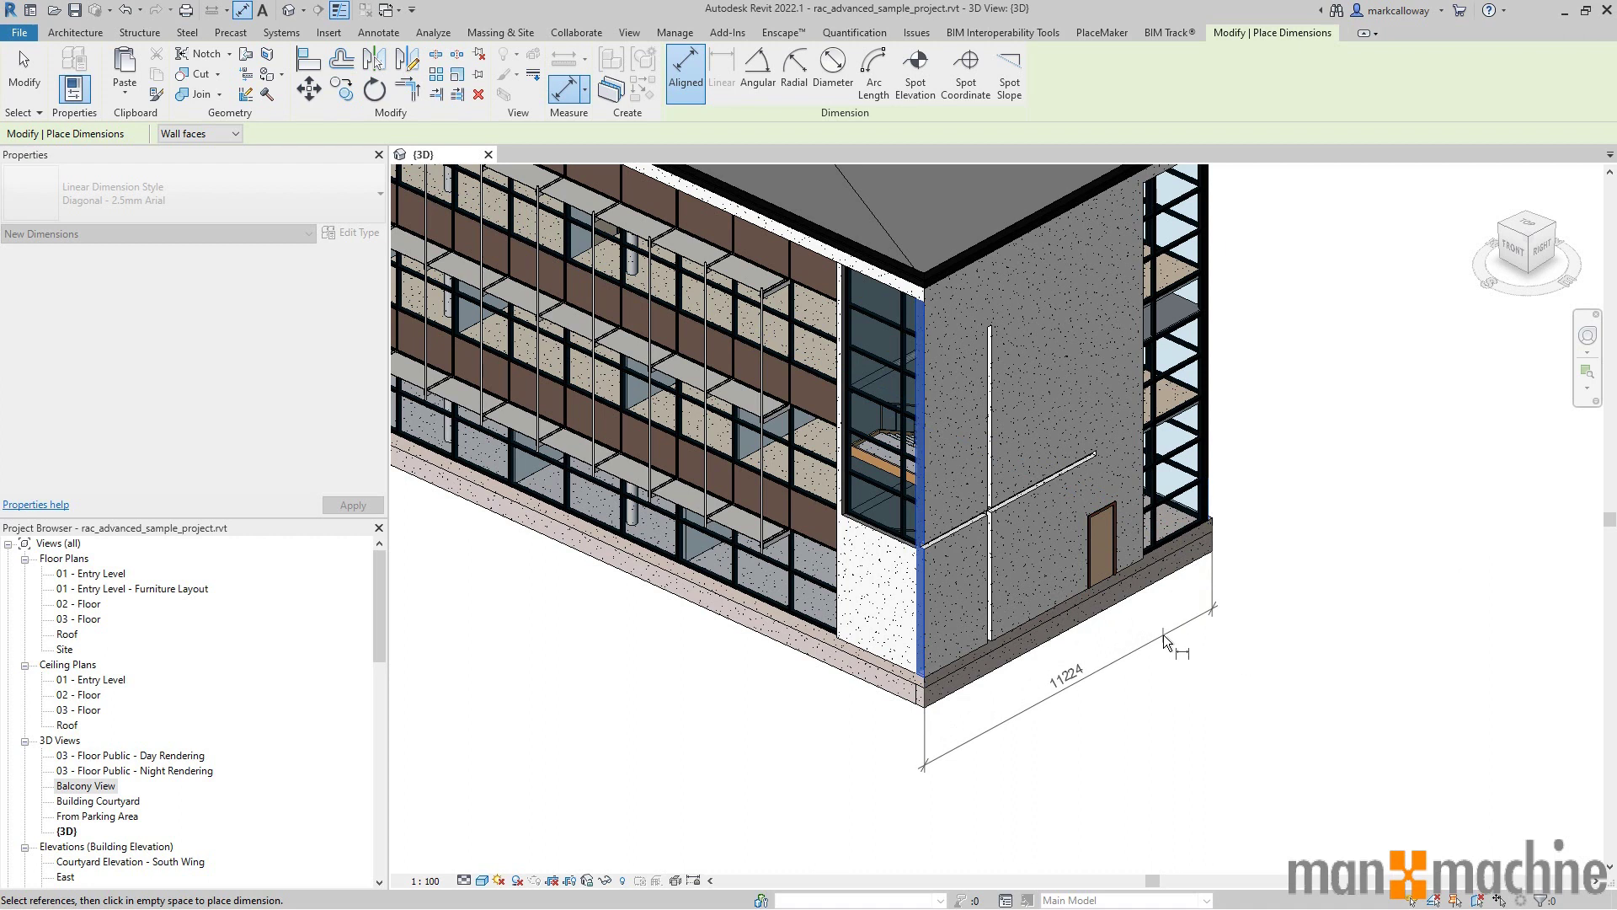
{"action": "middle_click_drag", "start_coordinate": [1131, 777], "coordinate": [1227, 755], "text": "shift"}
{"action": "scroll", "coordinate": [1227, 754], "scroll_direction": "down", "scroll_amount": 4}
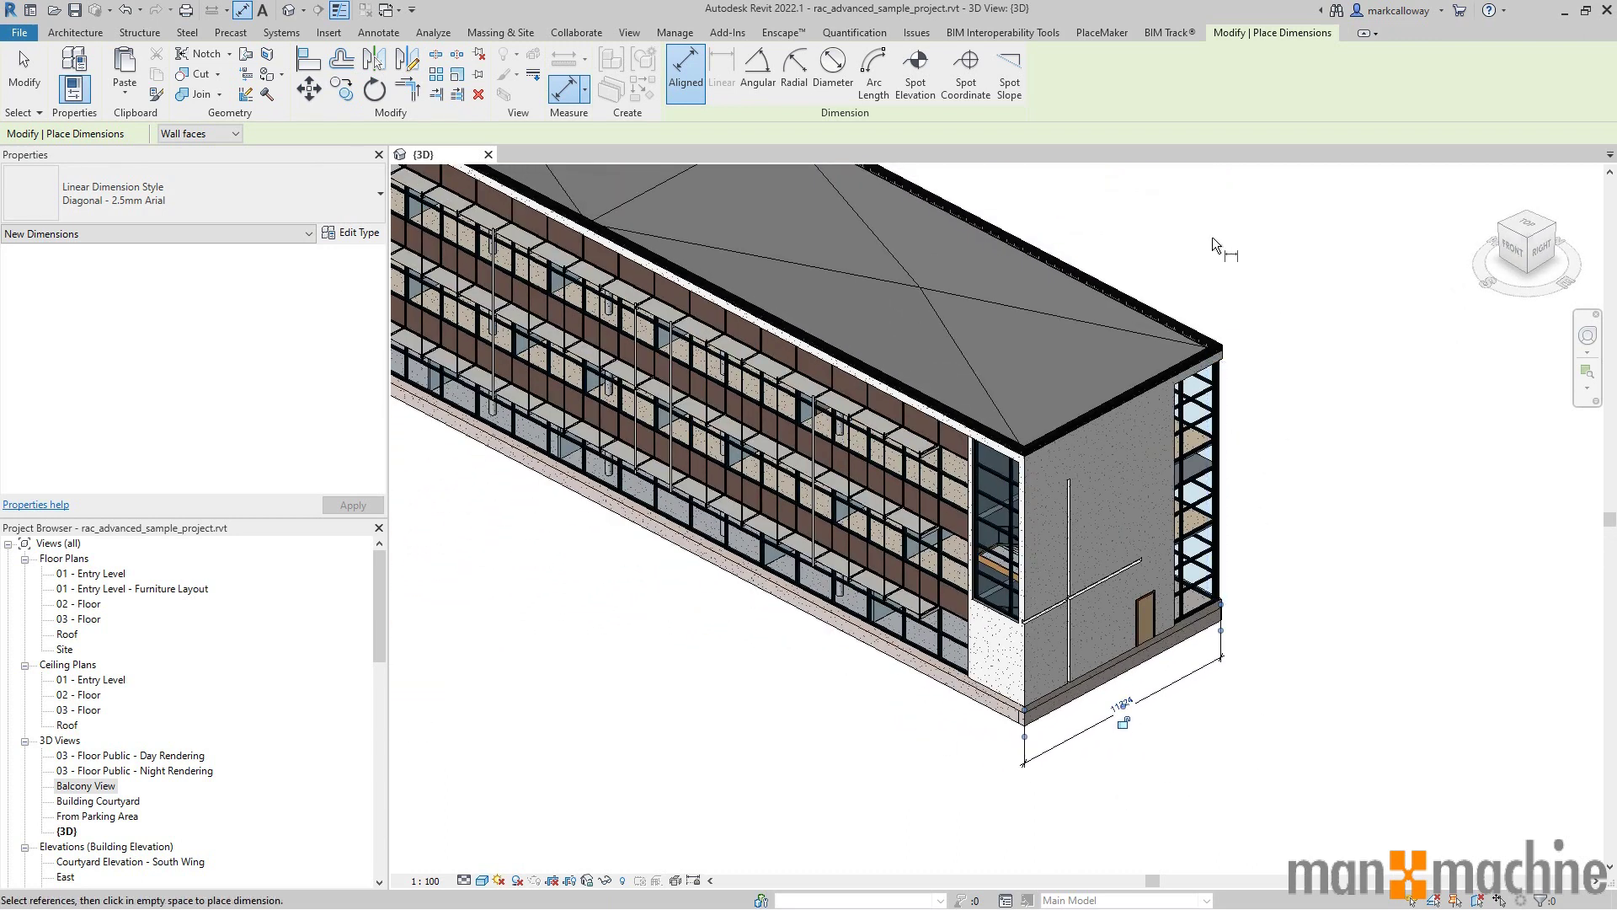
{"action": "key", "text": "Escape"}
{"action": "key", "text": "Escape"}
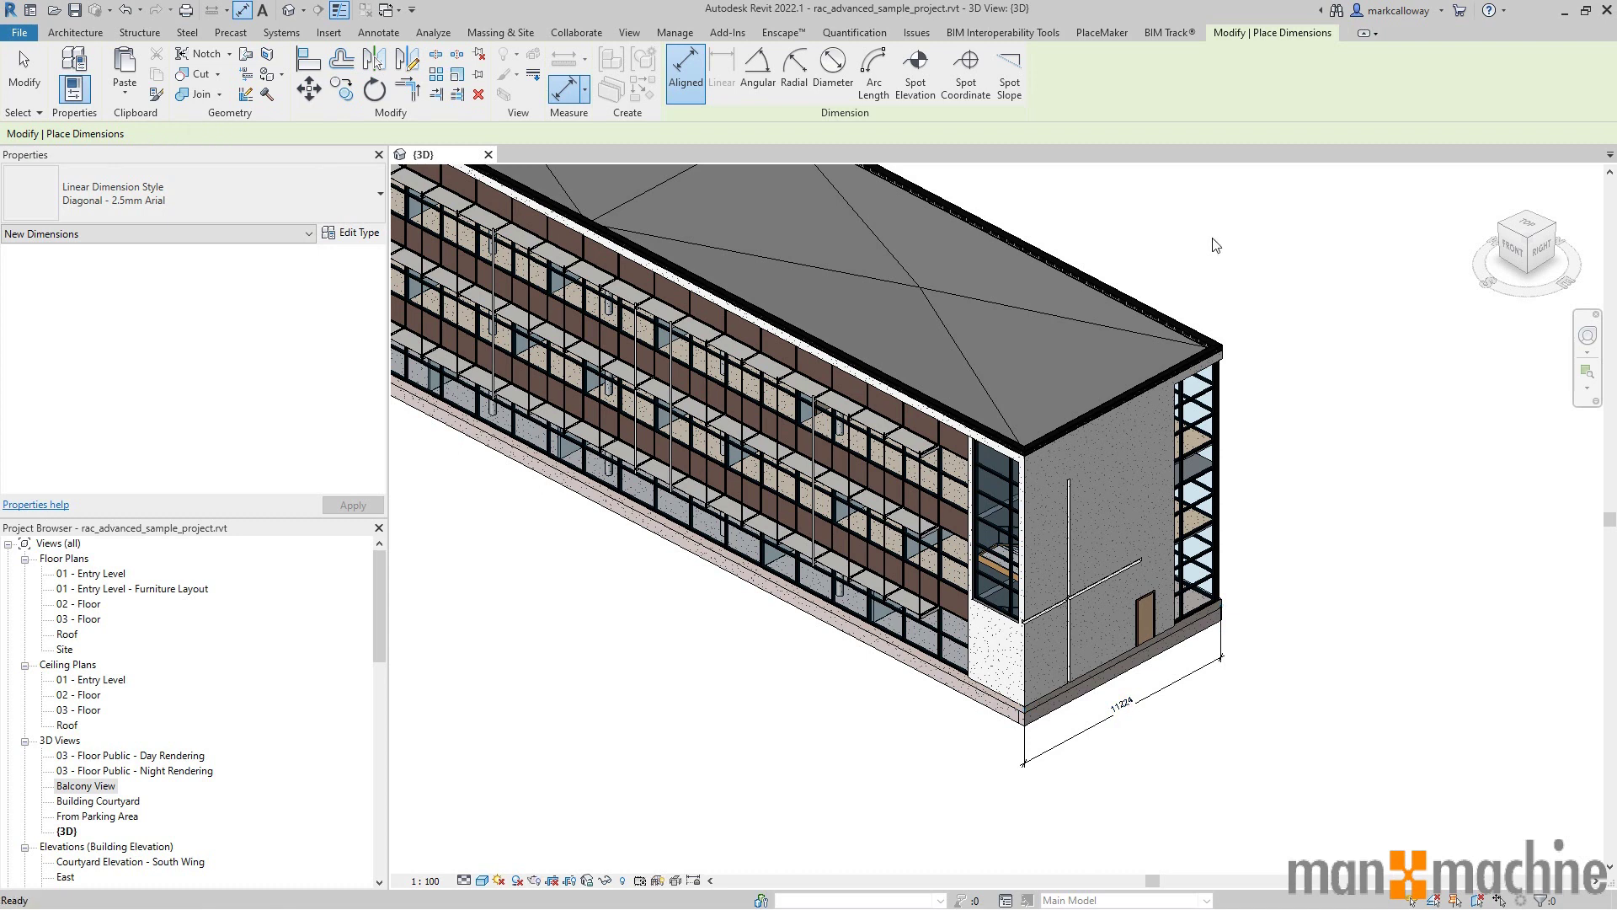
- Display the work plane again and set it by name to Level : 01 - Entry Level
{"action": "left_click", "coordinate": [918, 278]}
{"action": "left_click", "coordinate": [76, 33]}
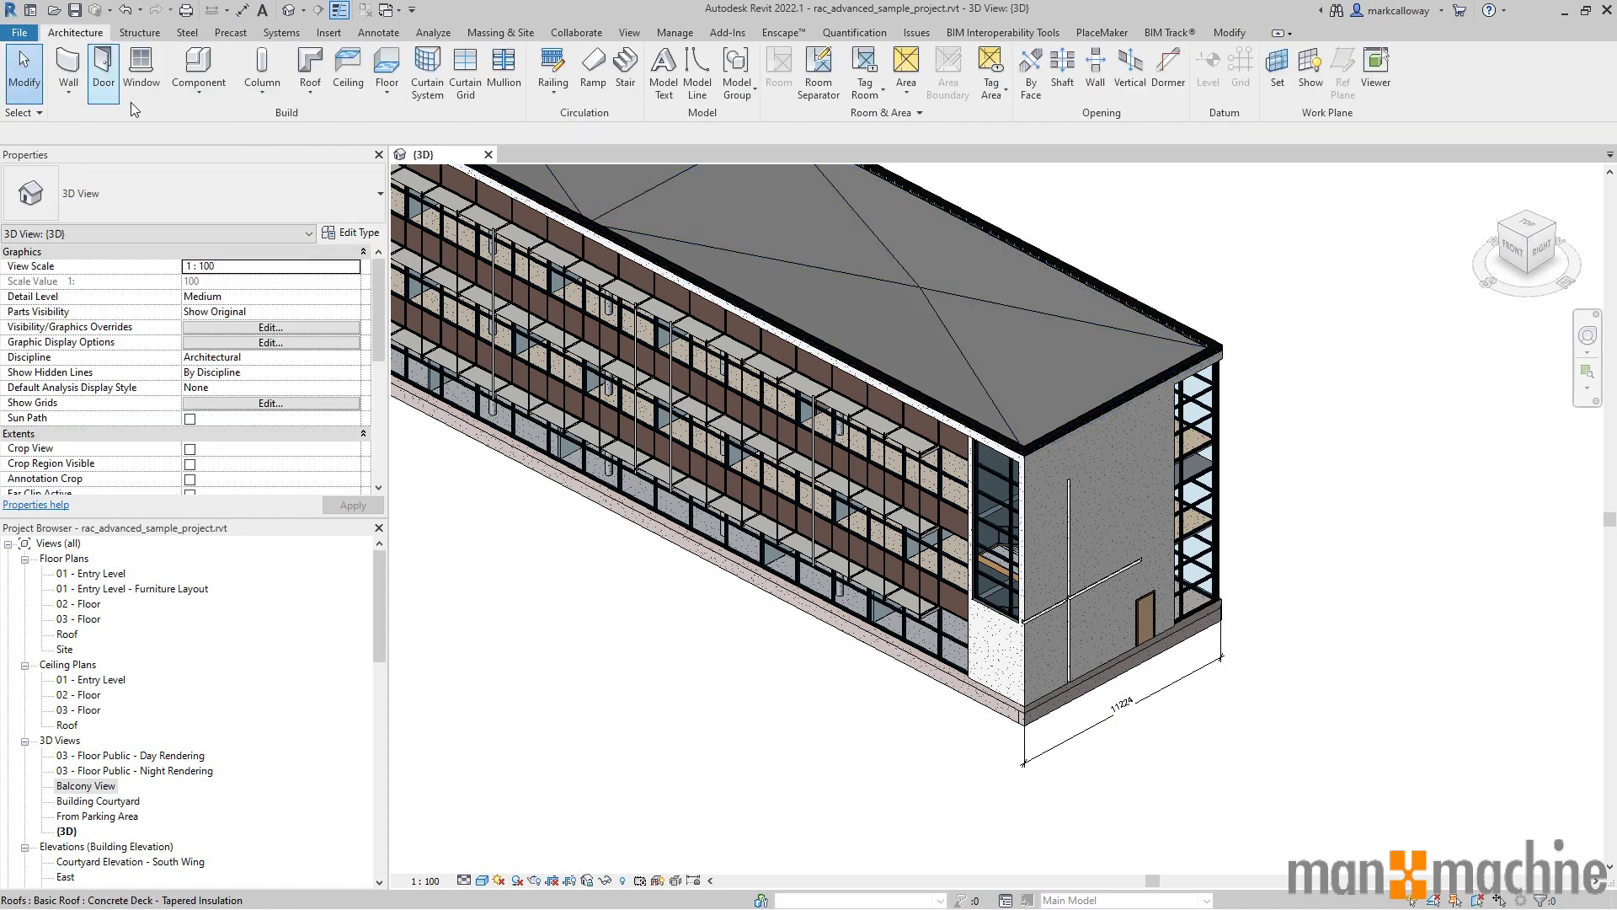
{"action": "left_click", "coordinate": [1307, 98]}
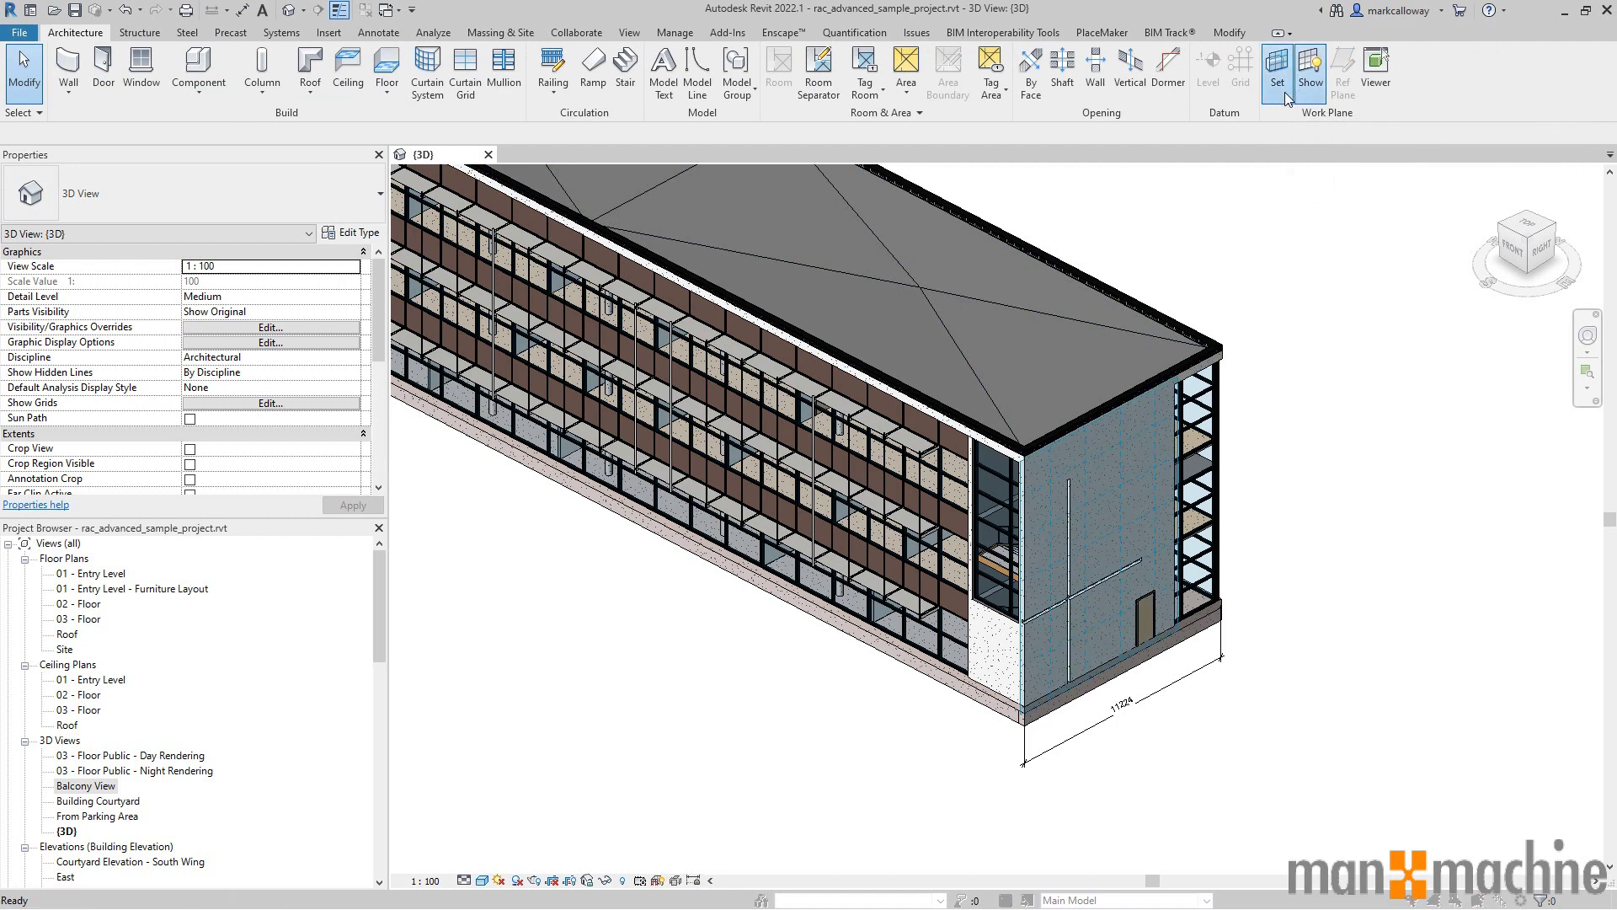
{"action": "left_click", "coordinate": [1286, 92]}
{"action": "left_click", "coordinate": [687, 323]}
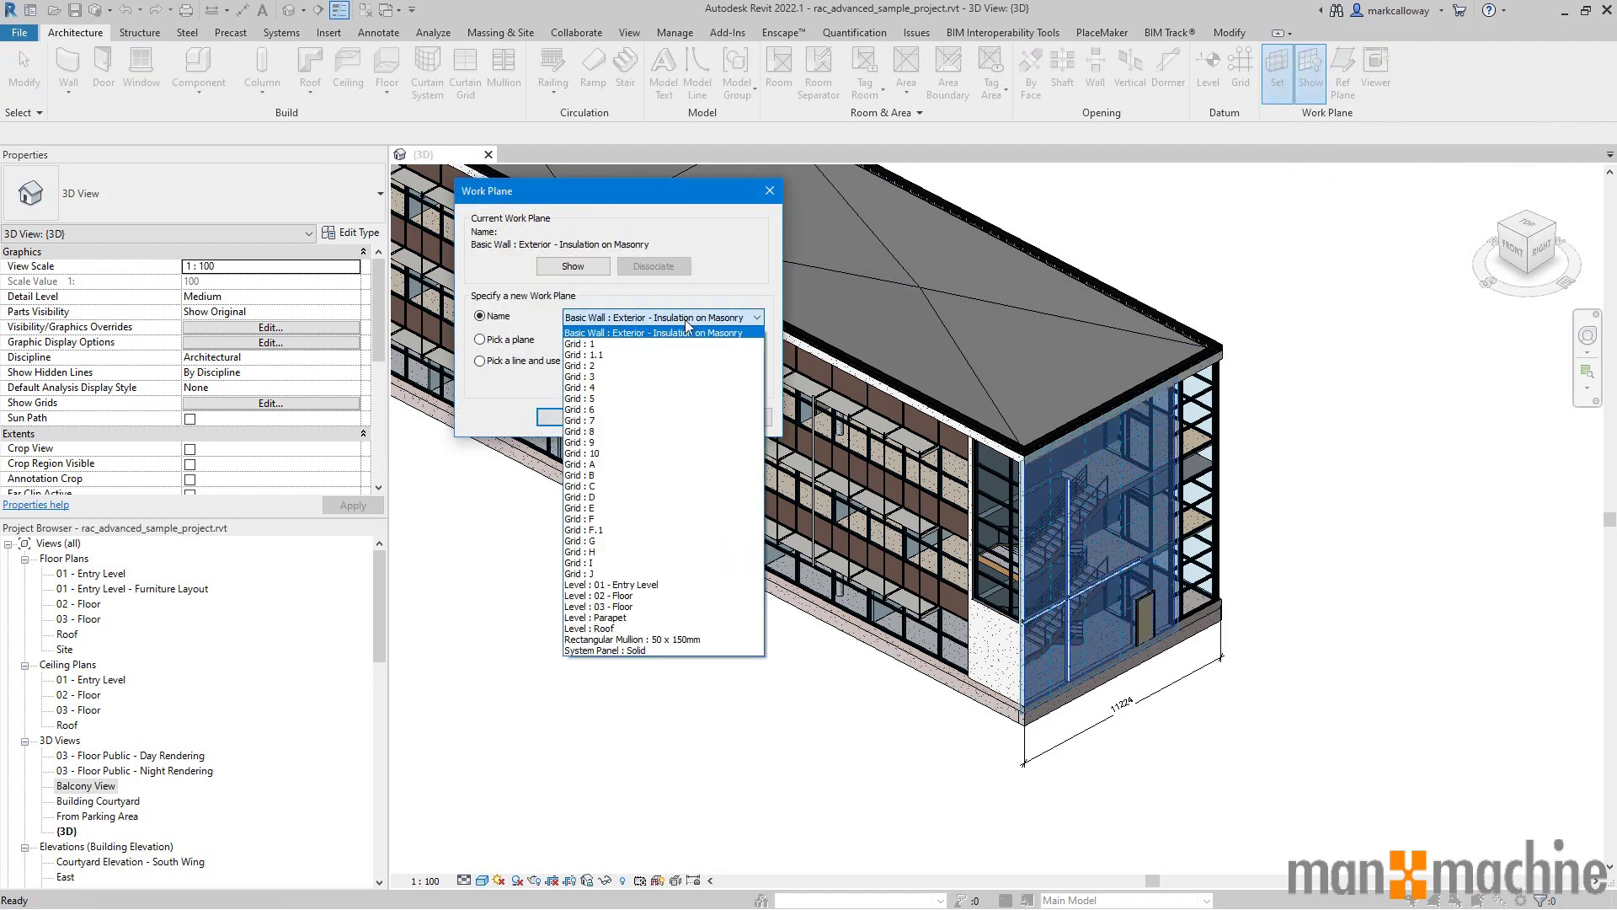
{"action": "left_click", "coordinate": [611, 584]}
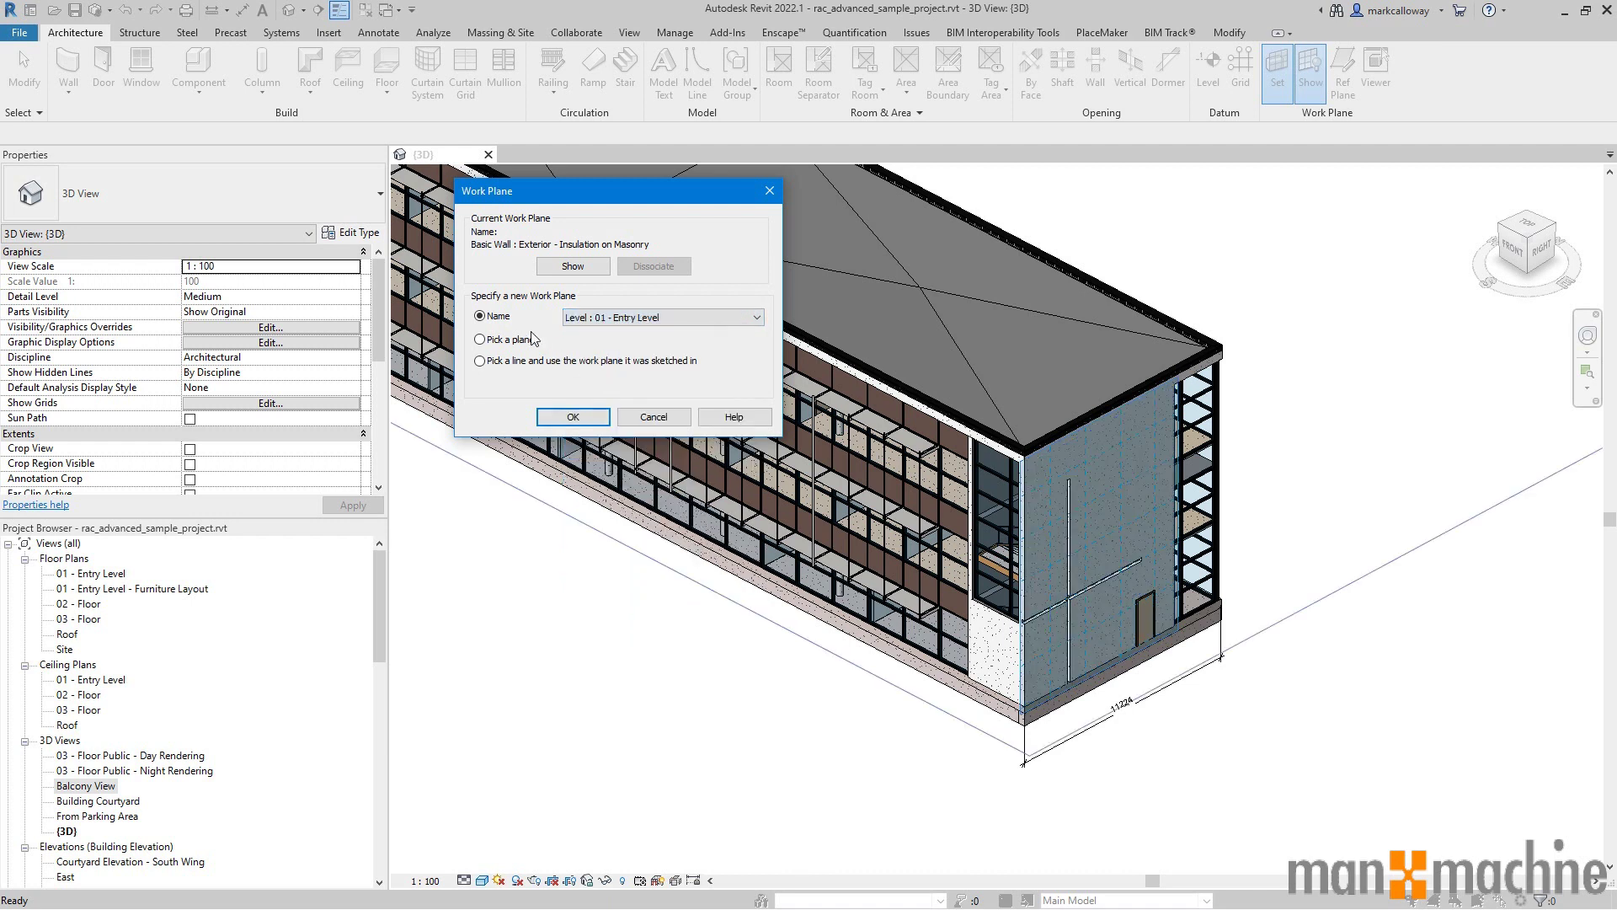
{"action": "left_click", "coordinate": [605, 423]}
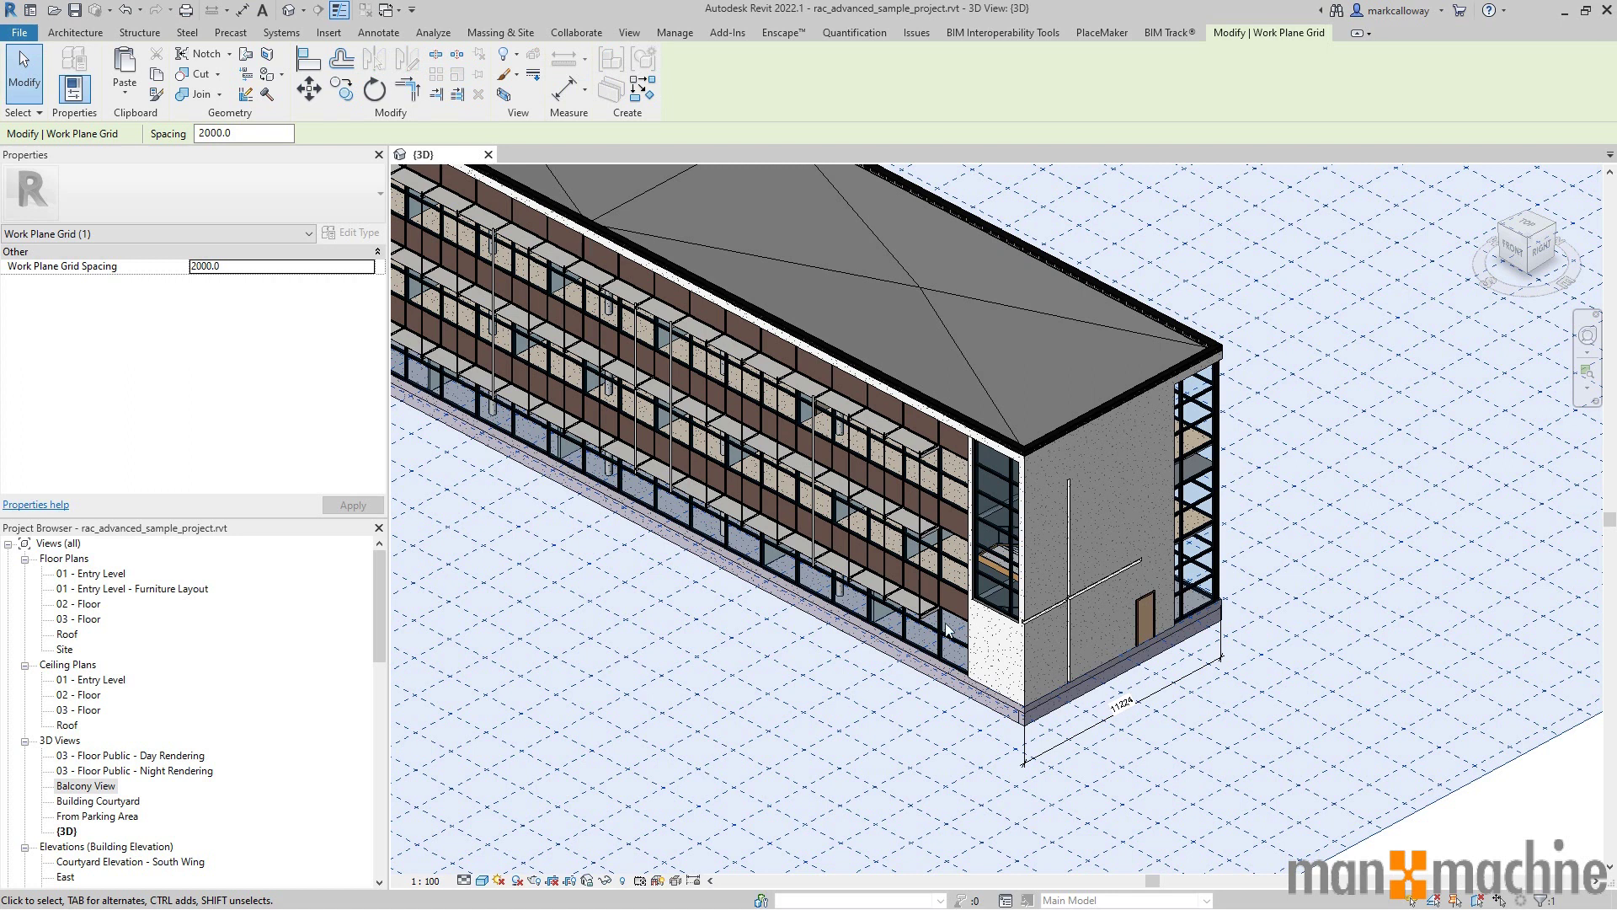
- Hide the entry-level work plane grid and clear the selection
{"action": "left_click", "coordinate": [94, 34]}
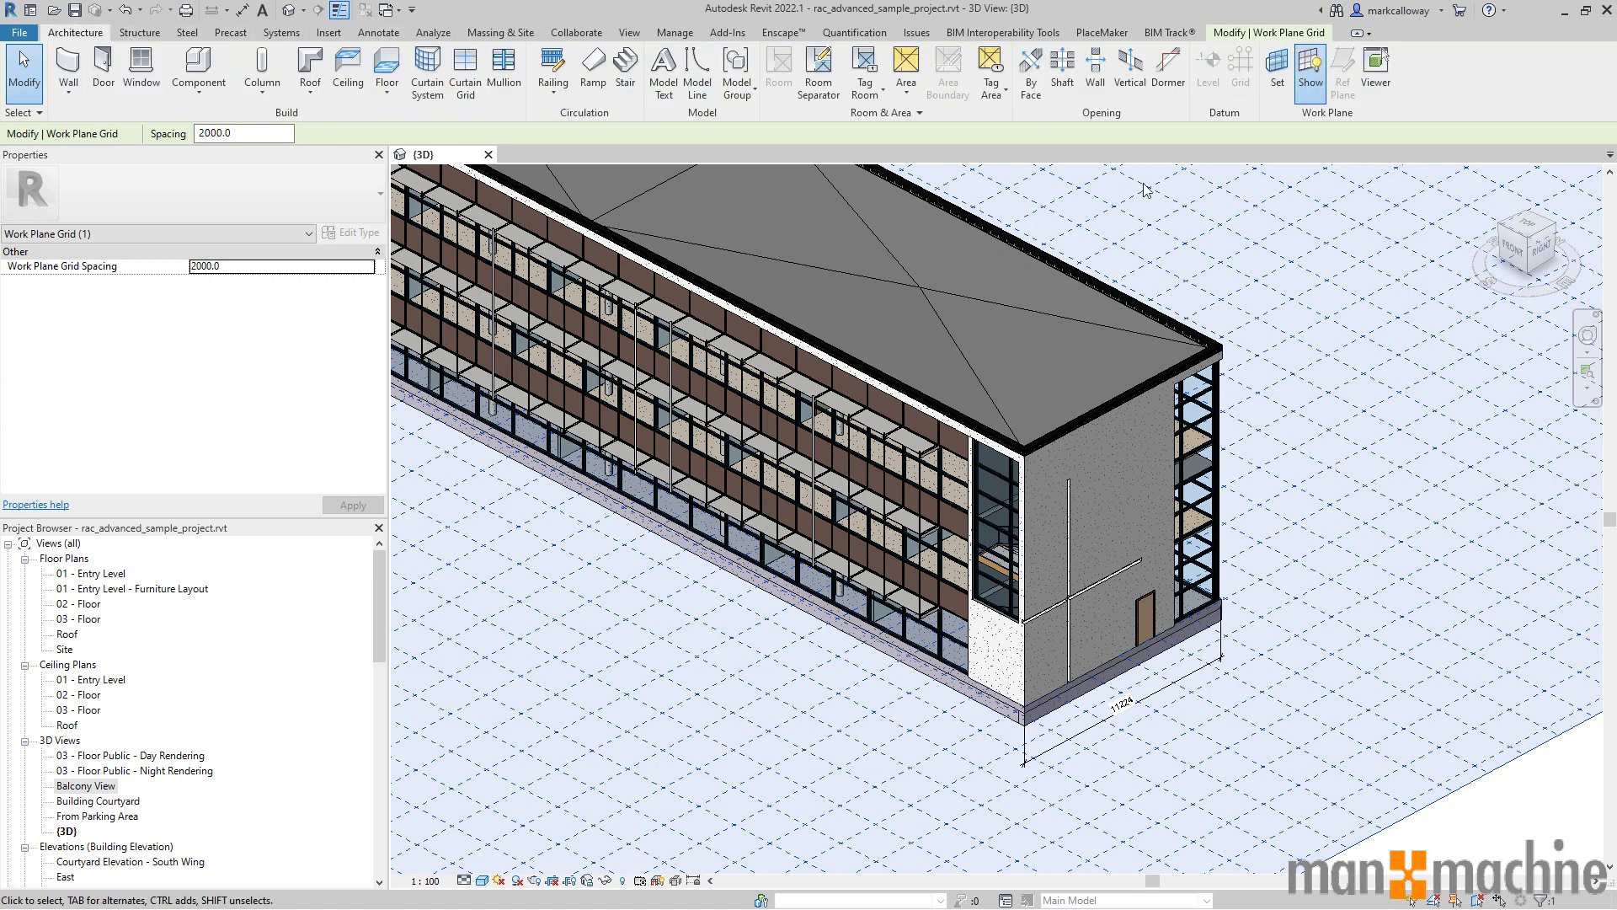
{"action": "left_click", "coordinate": [1314, 72]}
{"action": "left_click", "coordinate": [1423, 435]}
{"action": "scroll", "coordinate": [1424, 741], "scroll_direction": "up", "scroll_amount": 5}
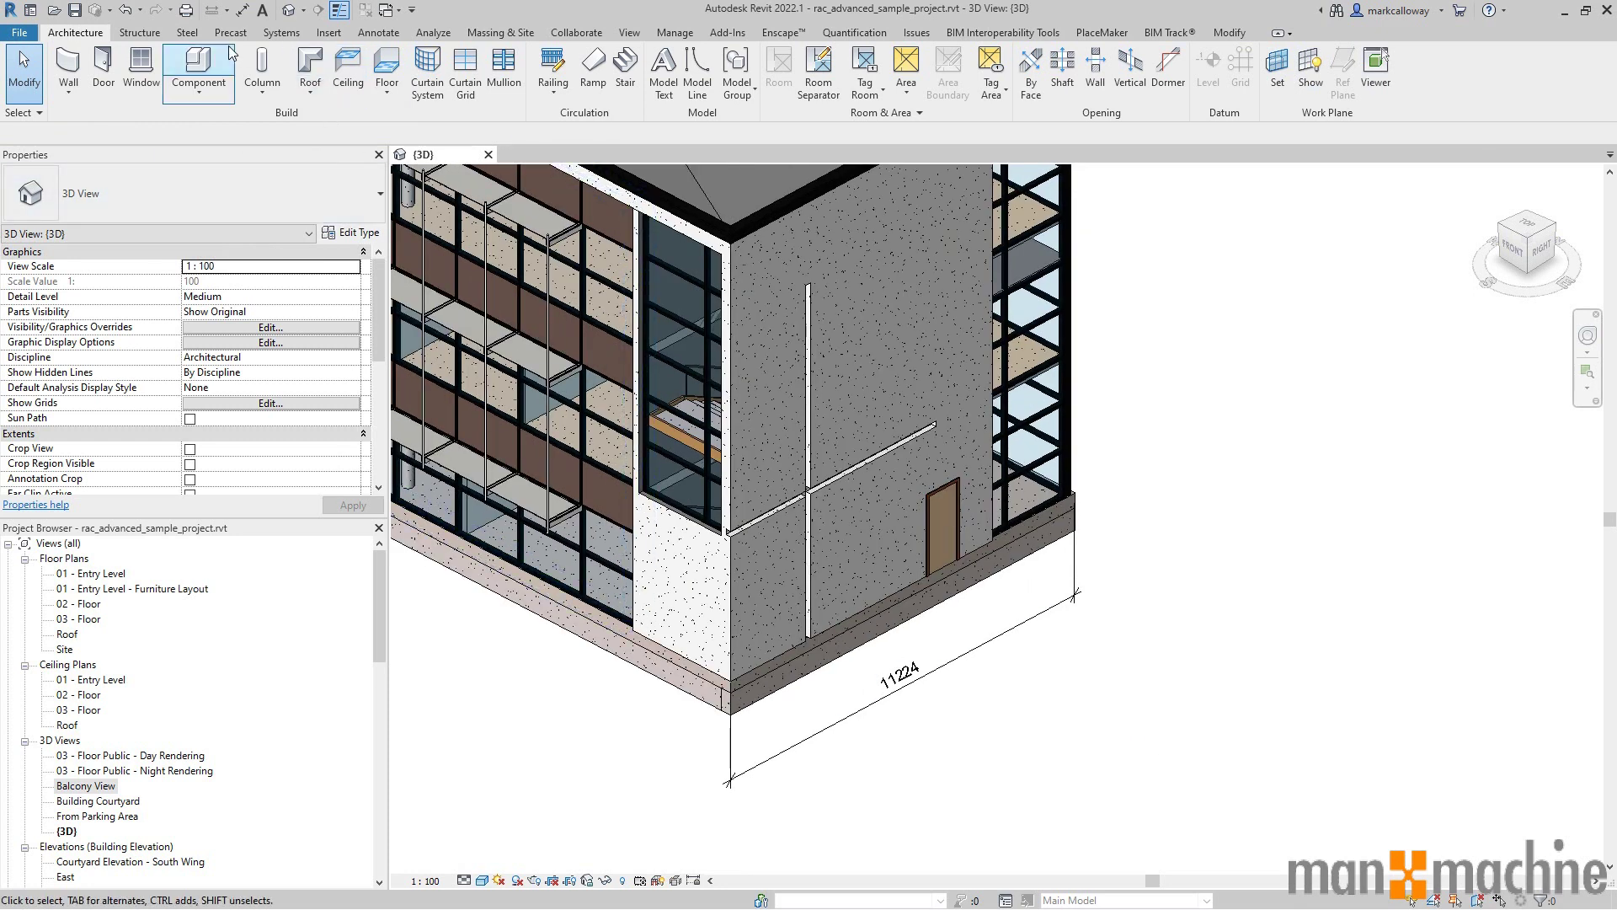
- Add a second aligned dimension of the end wall's length, lying flat on the entry level plane outside the wall
{"action": "left_click", "coordinate": [378, 32]}
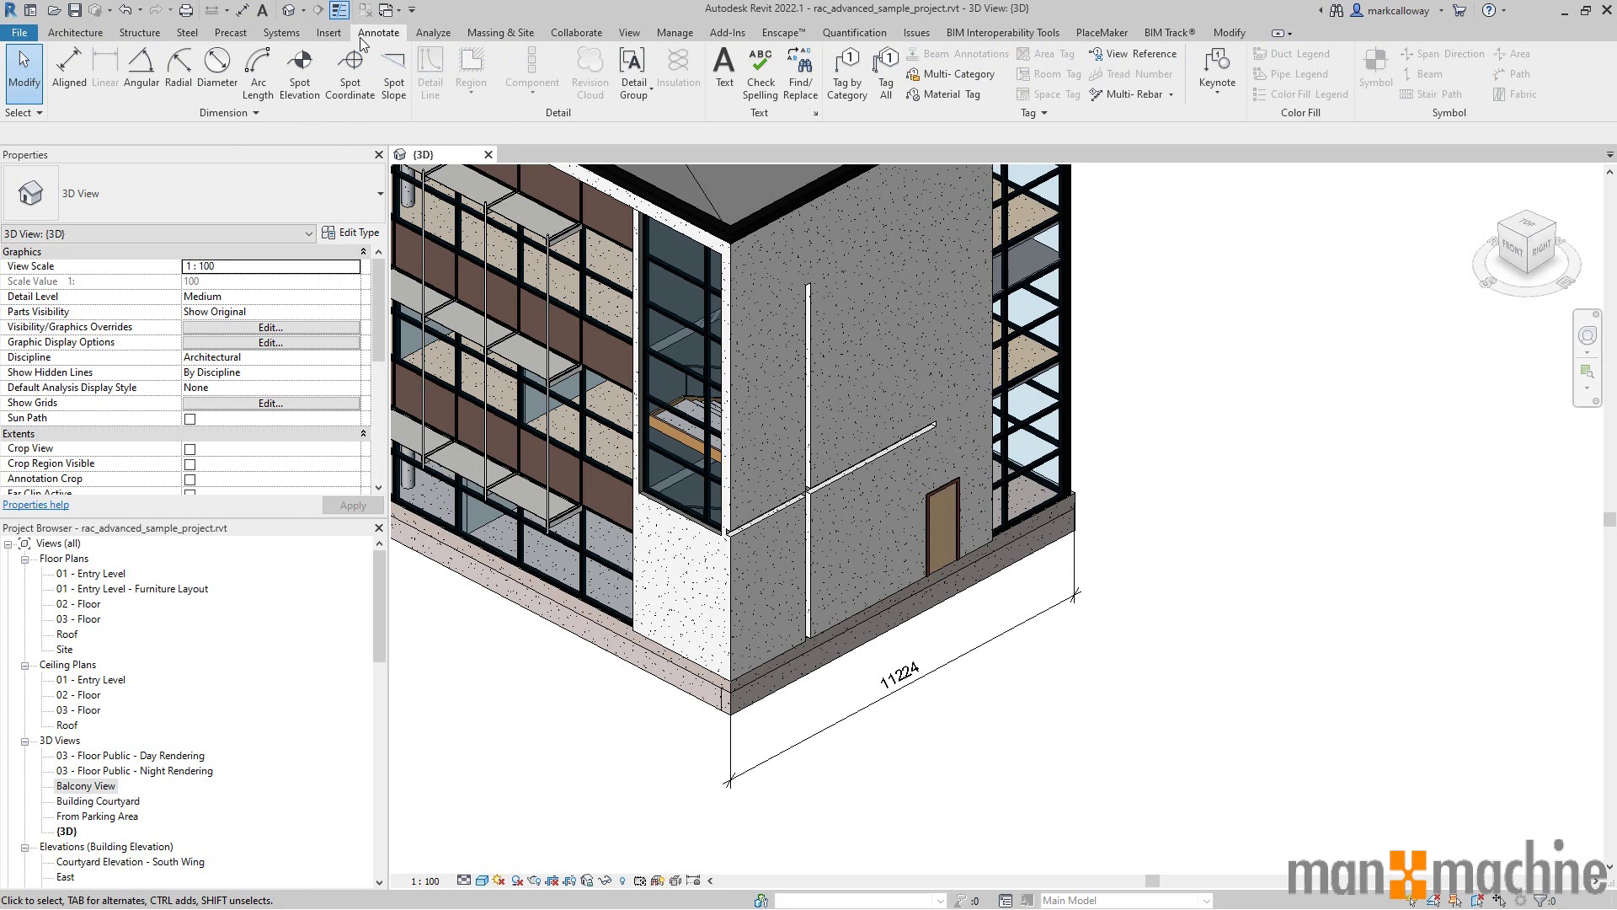
{"action": "left_click", "coordinate": [68, 92]}
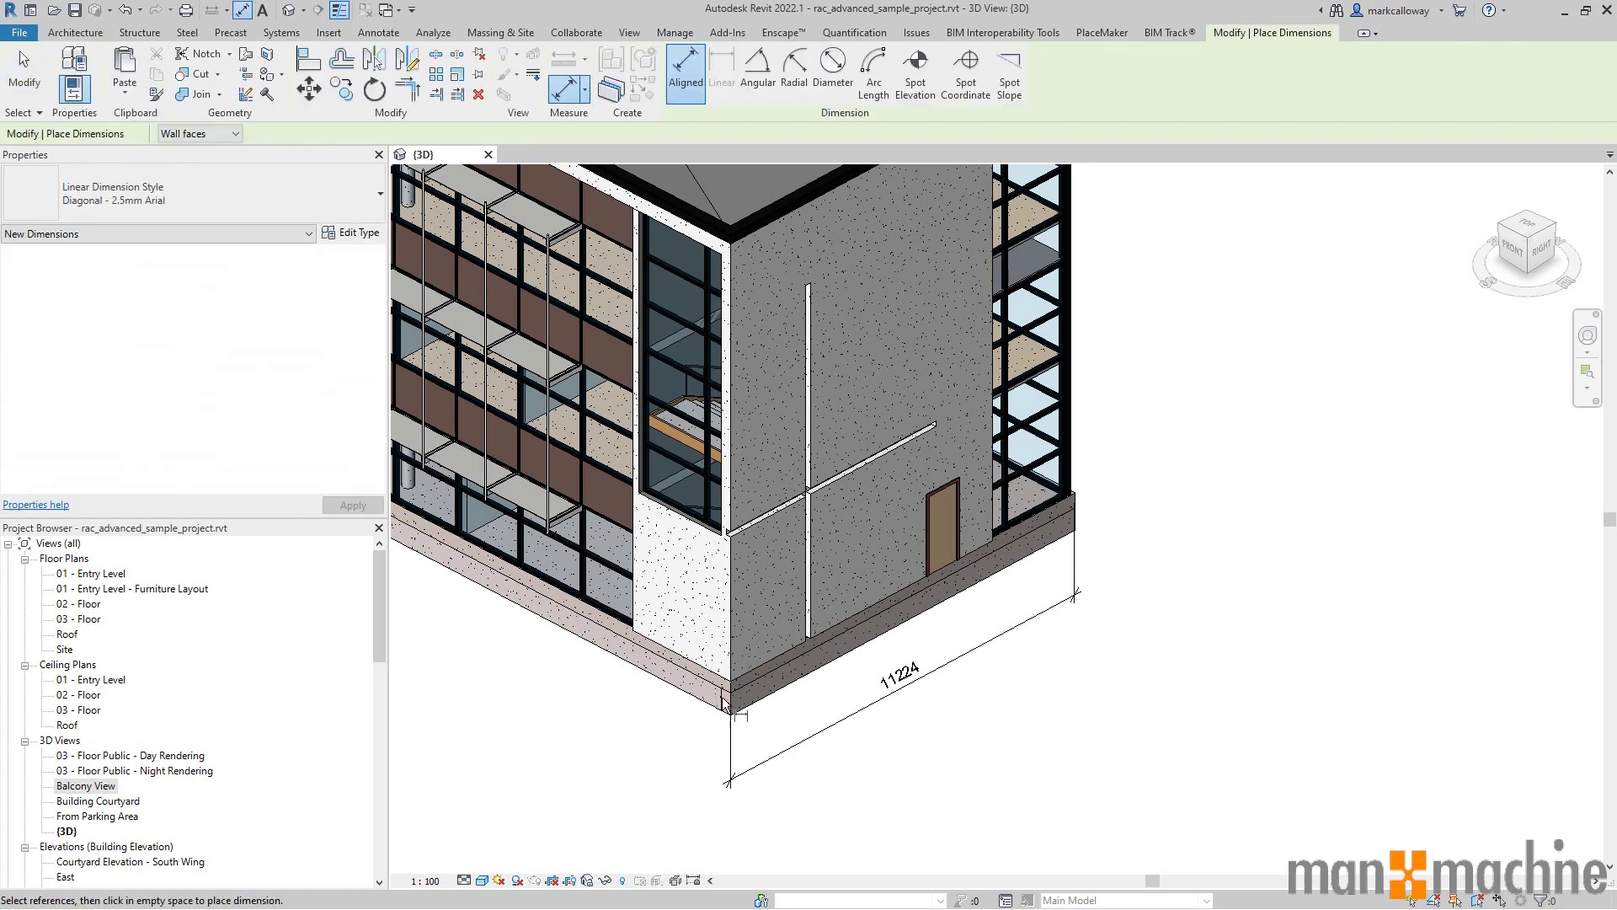
{"action": "left_click", "coordinate": [730, 649]}
{"action": "left_click", "coordinate": [881, 667]}
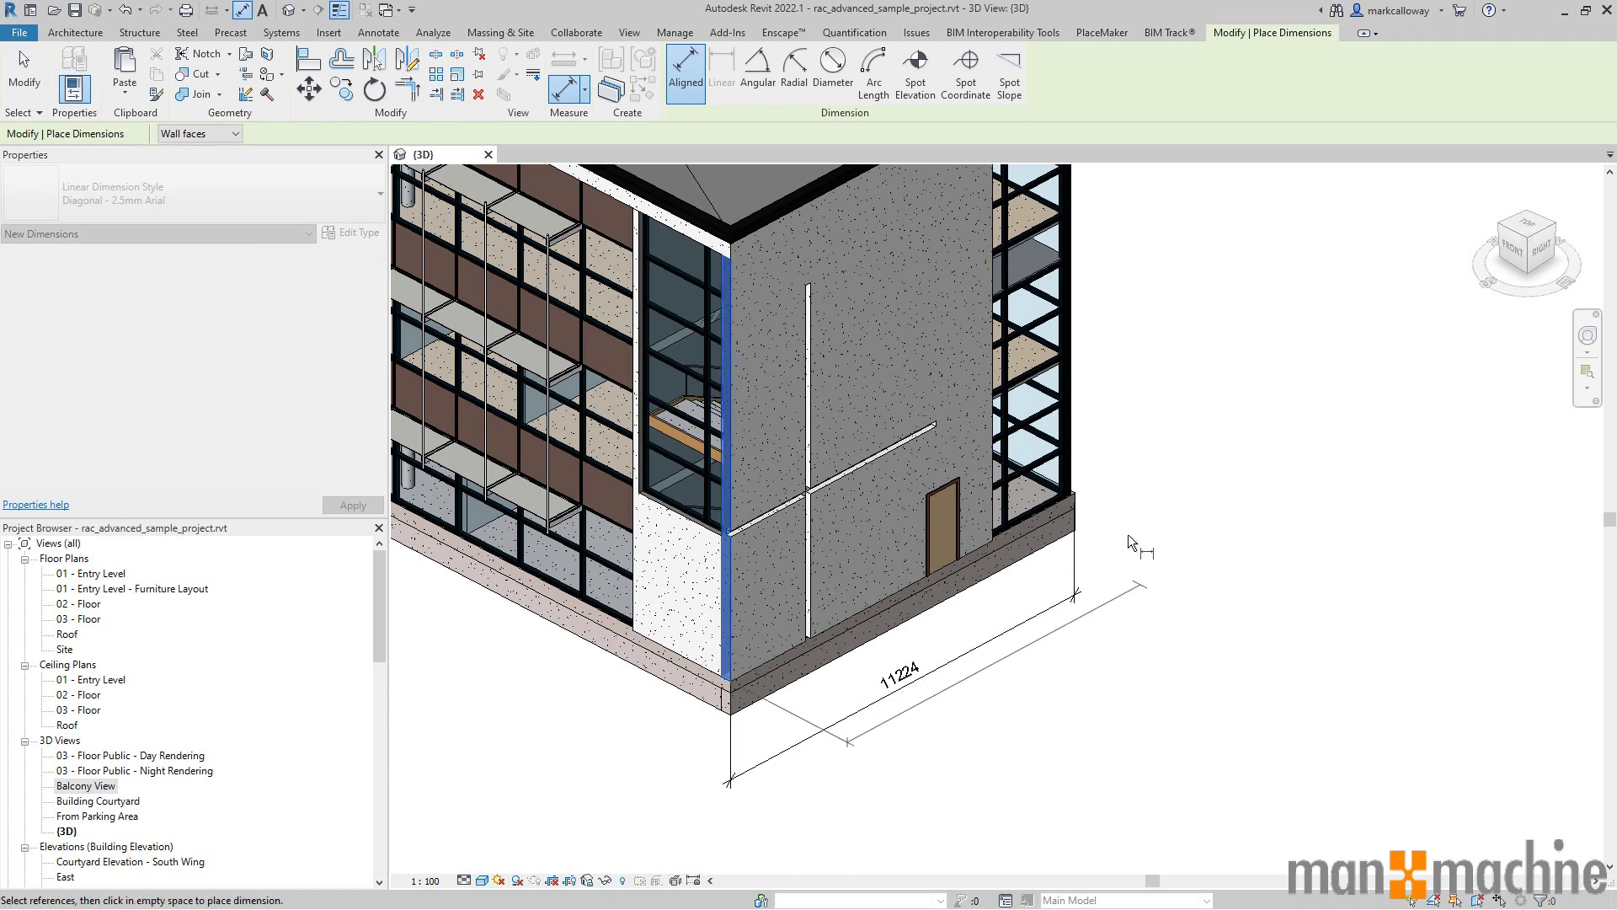
{"action": "left_click", "coordinate": [1074, 469]}
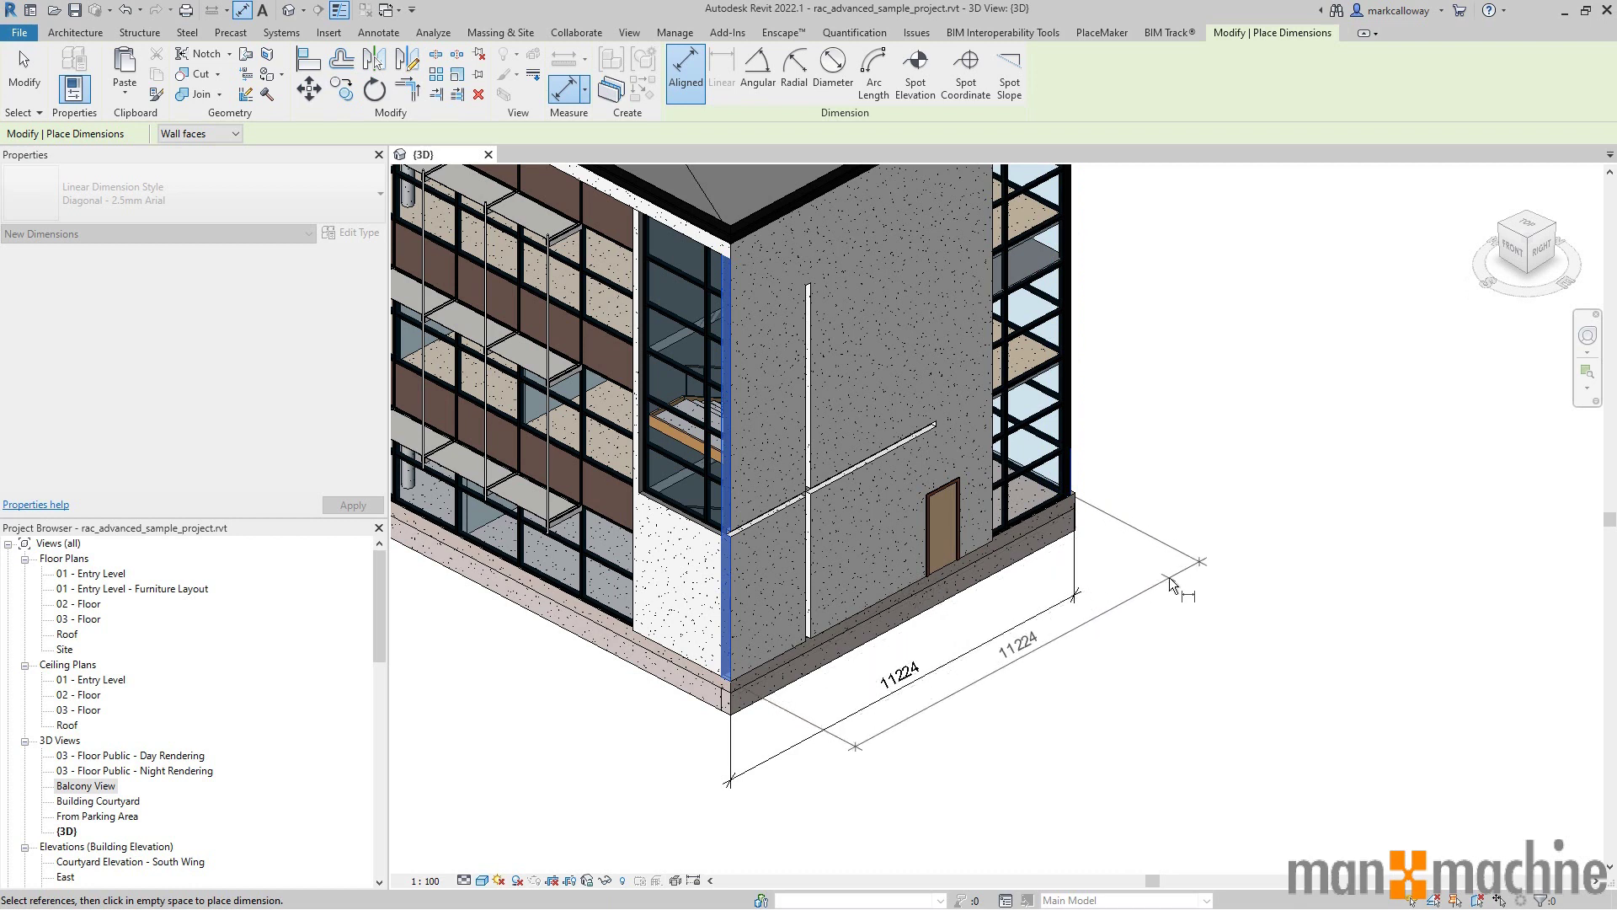
{"action": "left_click", "coordinate": [1169, 579]}
{"action": "key", "text": "Escape"}
{"action": "key", "text": "Escape"}
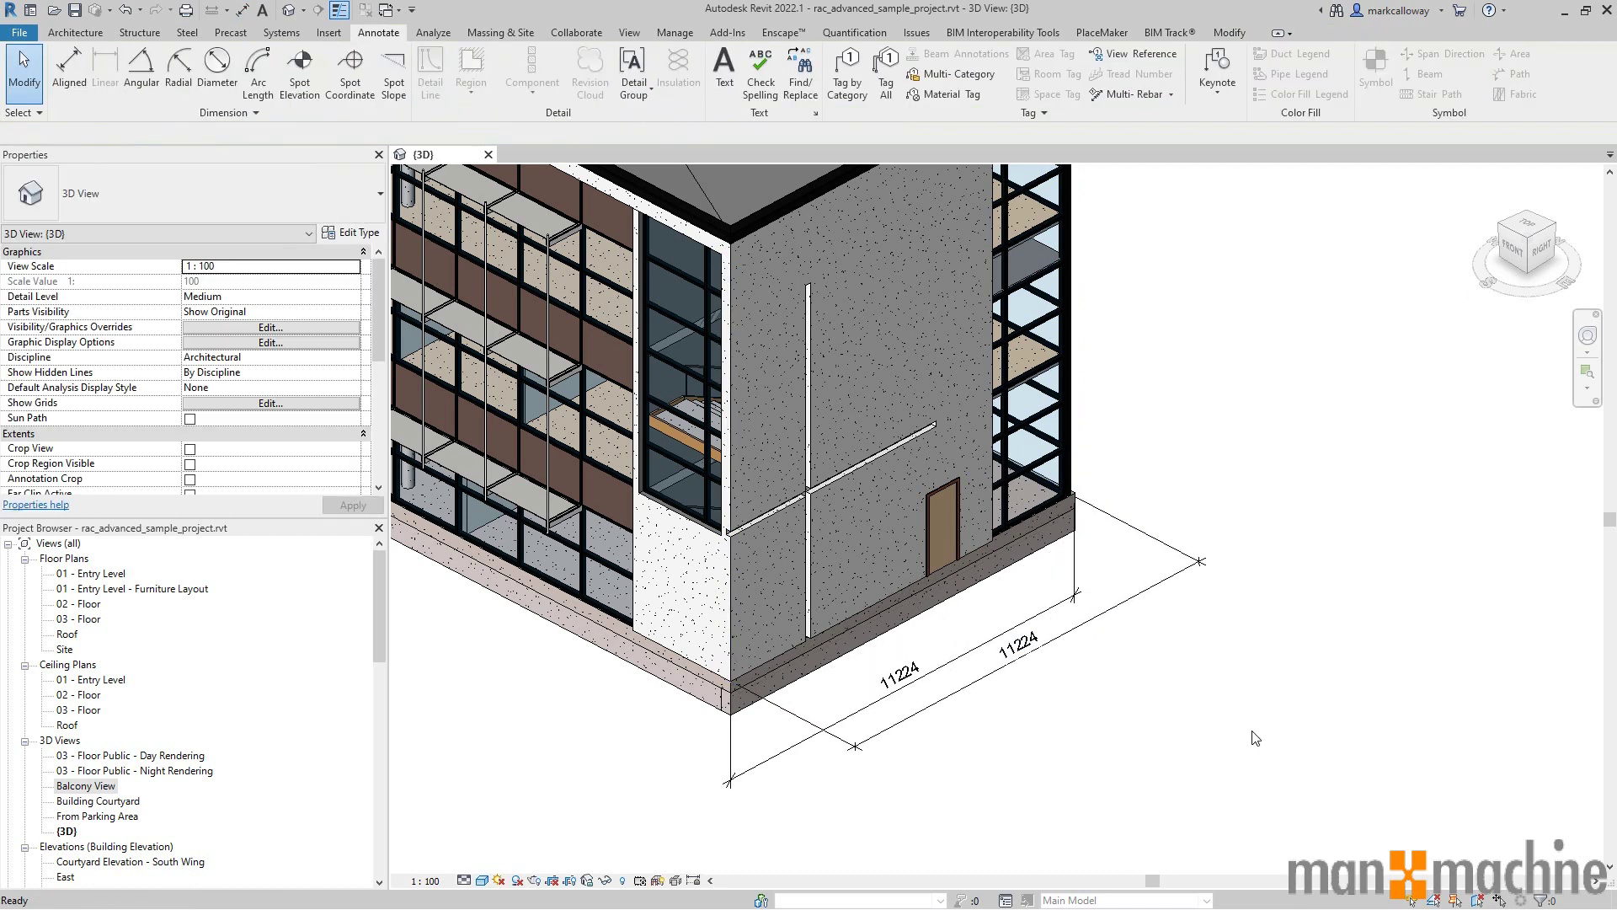
{"action": "mouse_move", "coordinate": [1080, 756]}
{"action": "middle_mouse_down", "text": "shift"}
{"action": "mouse_move", "coordinate": [1110, 771]}
{"action": "mouse_move", "coordinate": [1159, 761]}
{"action": "mouse_move", "coordinate": [1196, 632]}
{"action": "mouse_move", "coordinate": [1155, 705]}
{"action": "mouse_move", "coordinate": [1162, 621]}
{"action": "mouse_move", "coordinate": [1215, 607]}
{"action": "mouse_move", "coordinate": [1150, 652]}
{"action": "middle_mouse_up", "text": "shift"}
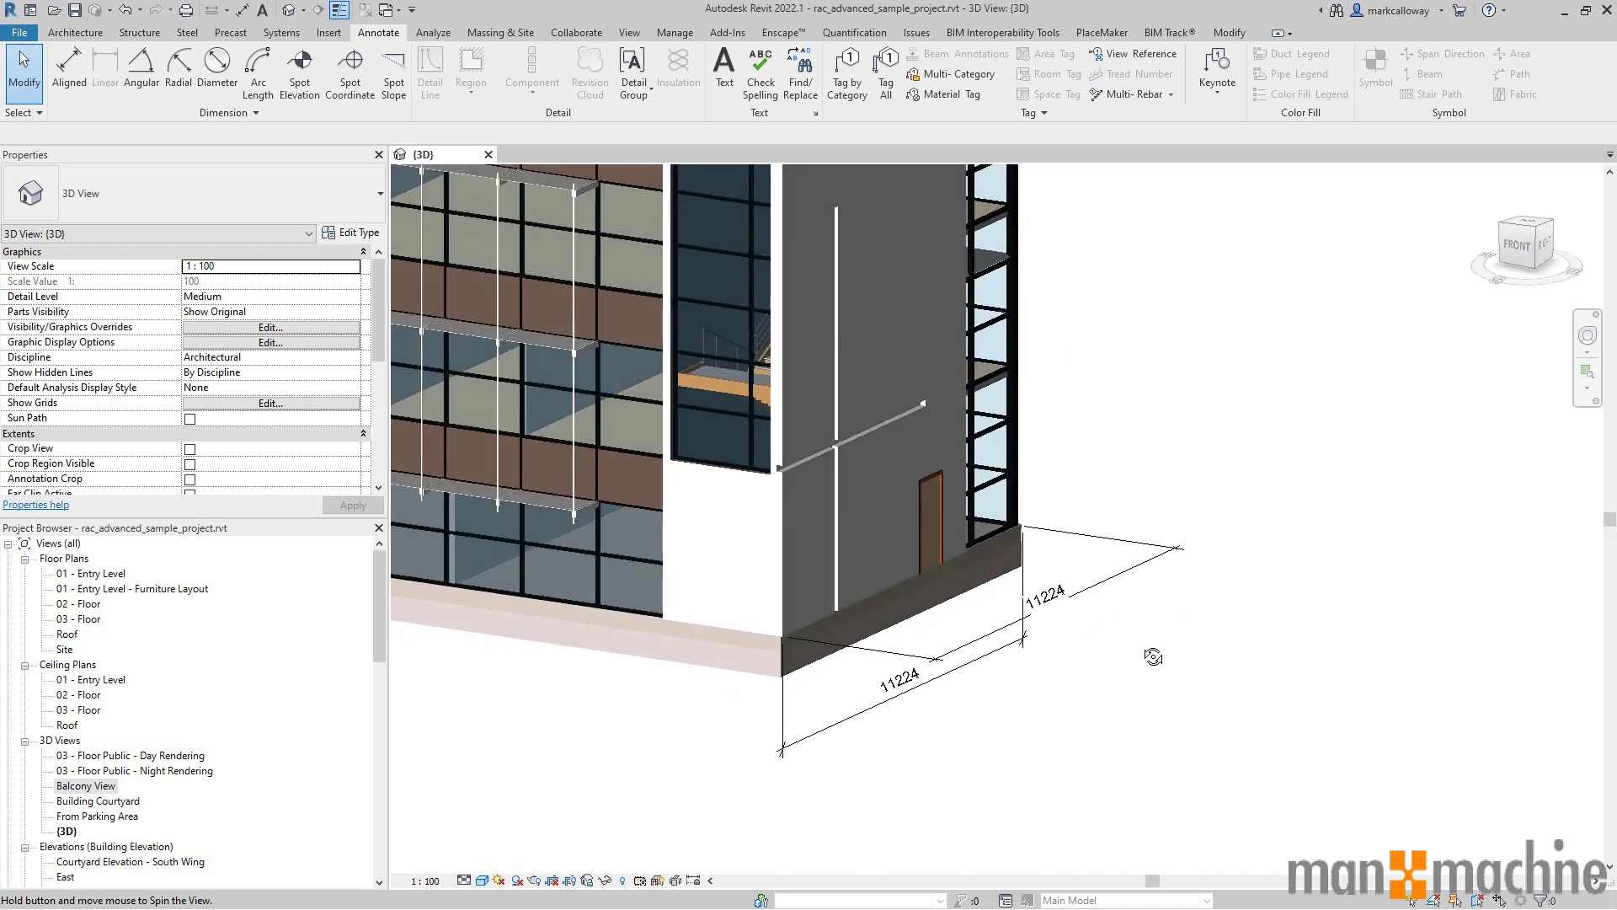